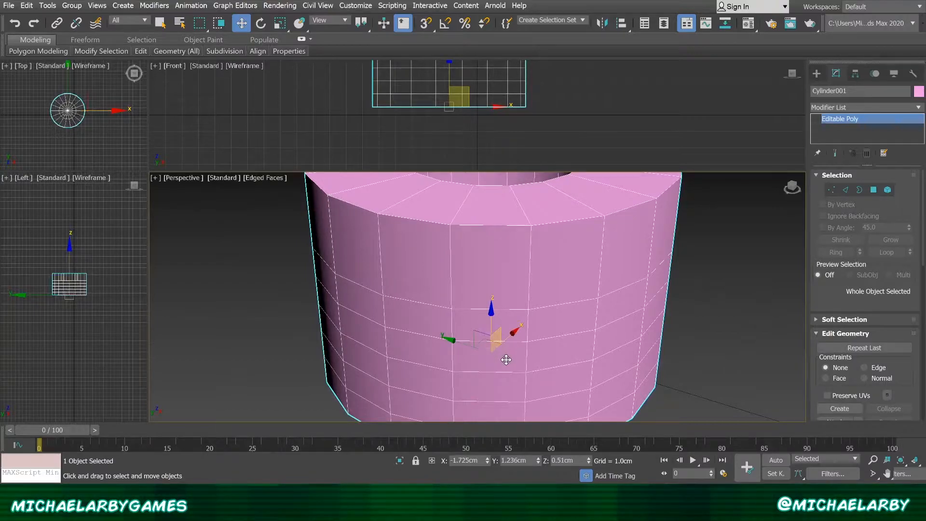
Hide the transform gizmo, try to move the cylinder without it, and show the gizmo again.
{"action": "scroll", "coordinate": [482, 329], "scroll_direction": "down", "scroll_amount": 2}
{"action": "scroll", "coordinate": [480, 331], "scroll_direction": "up", "scroll_amount": 4}
{"action": "scroll", "coordinate": [482, 328], "scroll_direction": "down", "scroll_amount": 2}
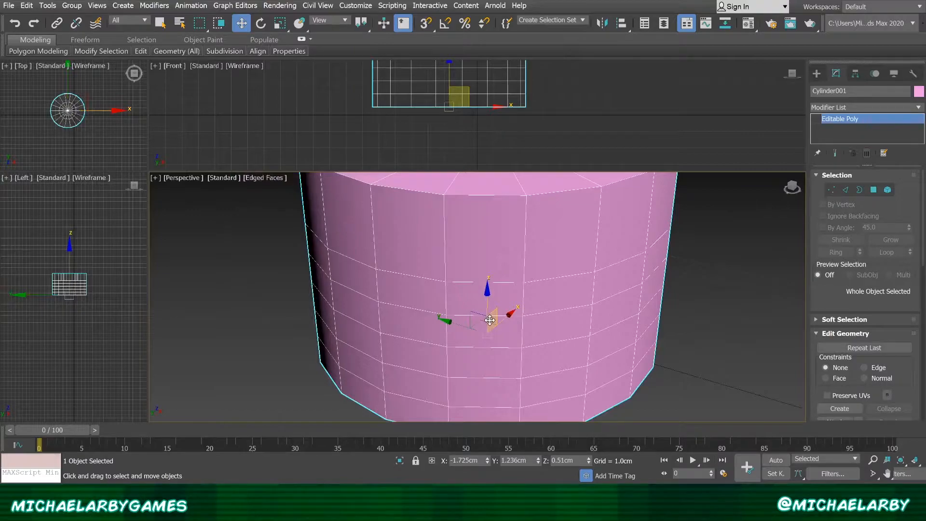
{"action": "key", "text": "x"}
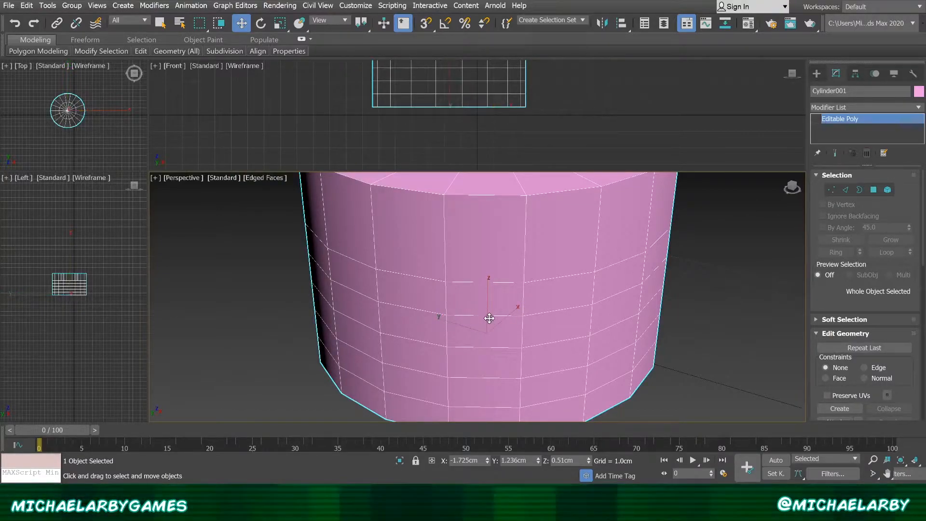
{"action": "left_click_drag", "start_coordinate": [489, 303], "coordinate": [469, 328]}
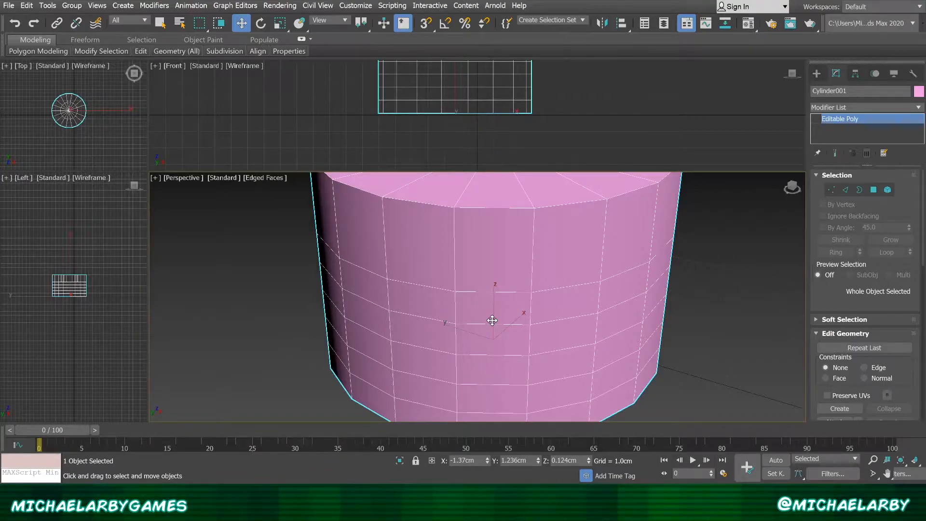
{"action": "key", "text": "x"}
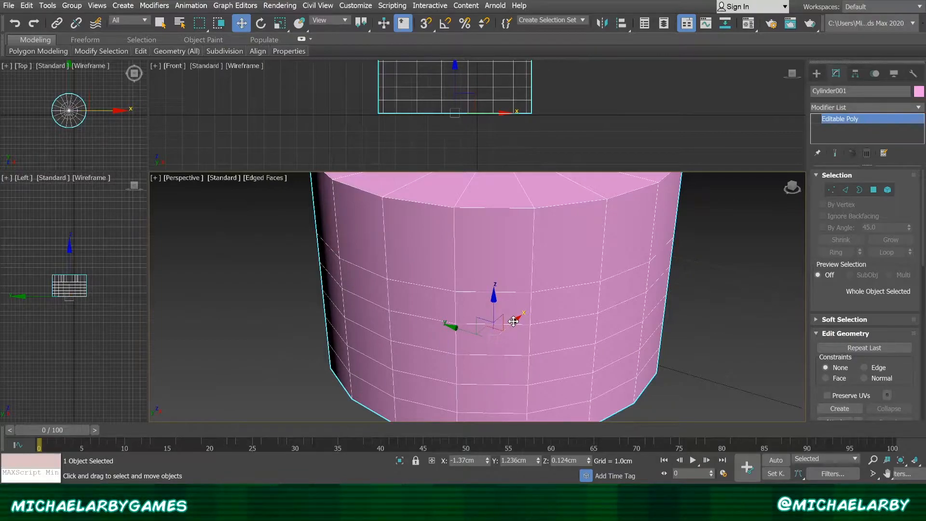
{"action": "key", "text": "ctrl+shift+x"}
{"action": "key", "text": "ctrl+shift+x"}
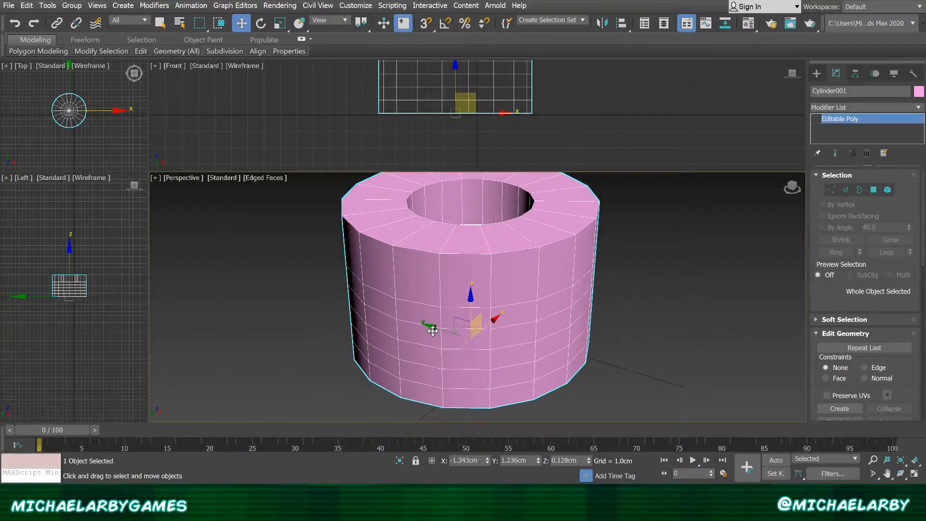
Move the cylinder along single axes and within a plane to about X -0.04, Y 0.94 and Z 0.89 cm.
{"action": "left_click_drag", "start_coordinate": [433, 329], "coordinate": [388, 301]}
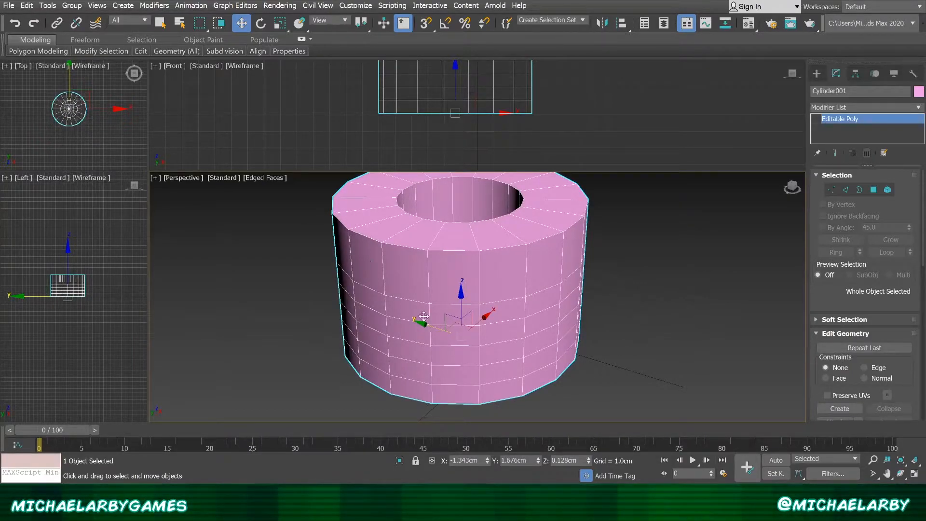
{"action": "mouse_move", "coordinate": [434, 329]}
{"action": "left_mouse_down"}
{"action": "mouse_move", "coordinate": [385, 315]}
{"action": "mouse_move", "coordinate": [430, 333]}
{"action": "left_mouse_up"}
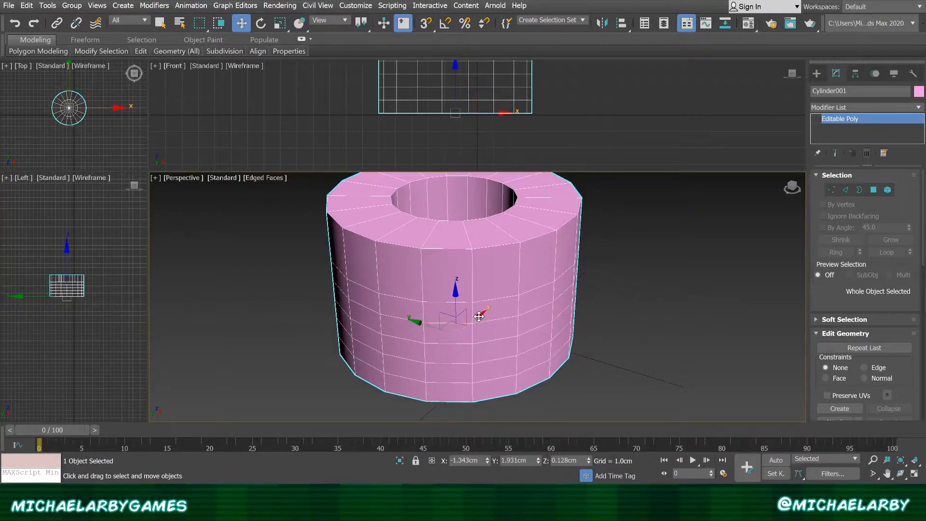
{"action": "left_click_drag", "start_coordinate": [479, 317], "coordinate": [497, 309]}
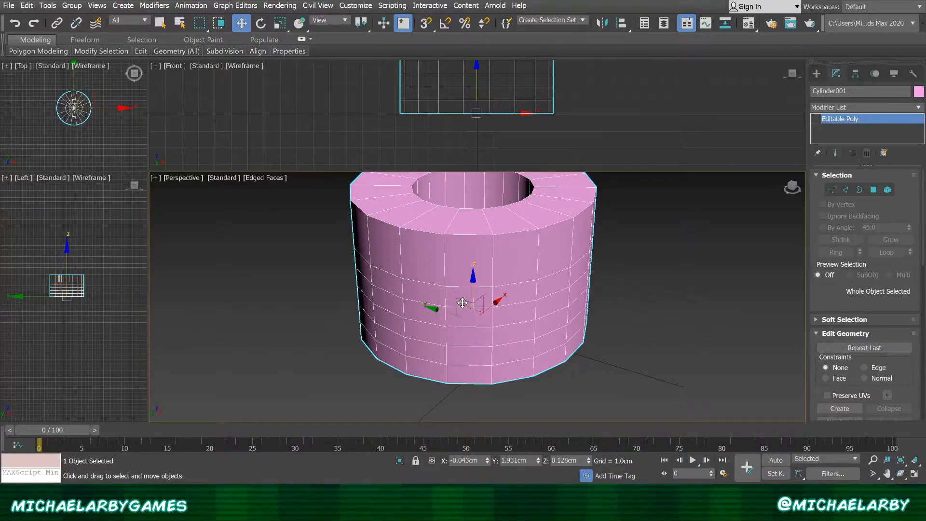
{"action": "left_click_drag", "start_coordinate": [459, 300], "coordinate": [479, 290]}
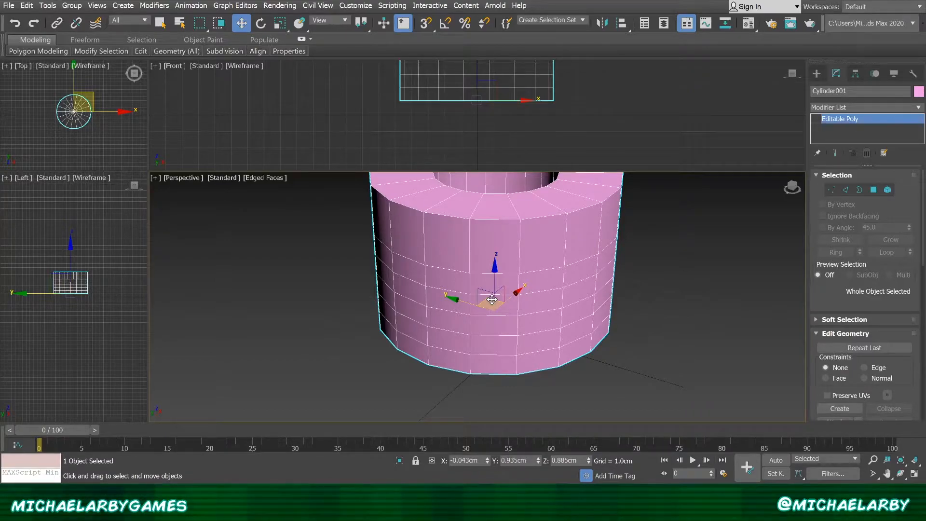
Rotate the cylinder about -12 degrees around the X axis and undo the rotation.
{"action": "left_click", "coordinate": [265, 23]}
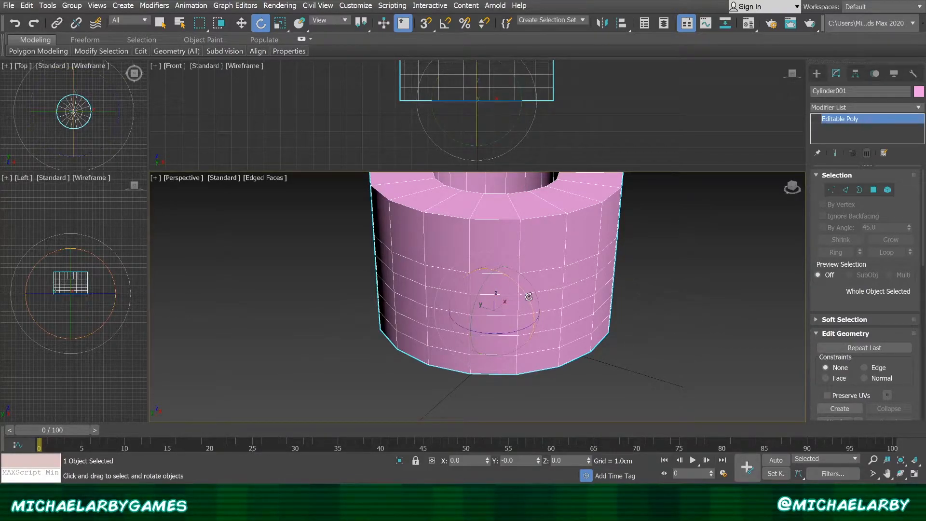
{"action": "mouse_move", "coordinate": [529, 297]}
{"action": "left_mouse_down"}
{"action": "mouse_move", "coordinate": [546, 309]}
{"action": "mouse_move", "coordinate": [539, 285]}
{"action": "left_mouse_up"}
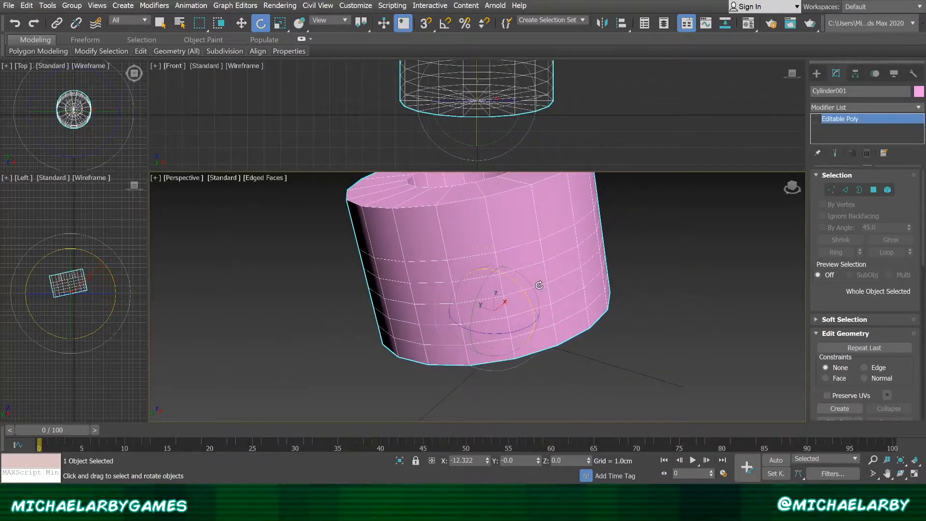
{"action": "key", "text": "ctrl+z"}
Scale the cylinder non-uniformly in the XY plane and uniformly on all three axes.
{"action": "left_click", "coordinate": [280, 23]}
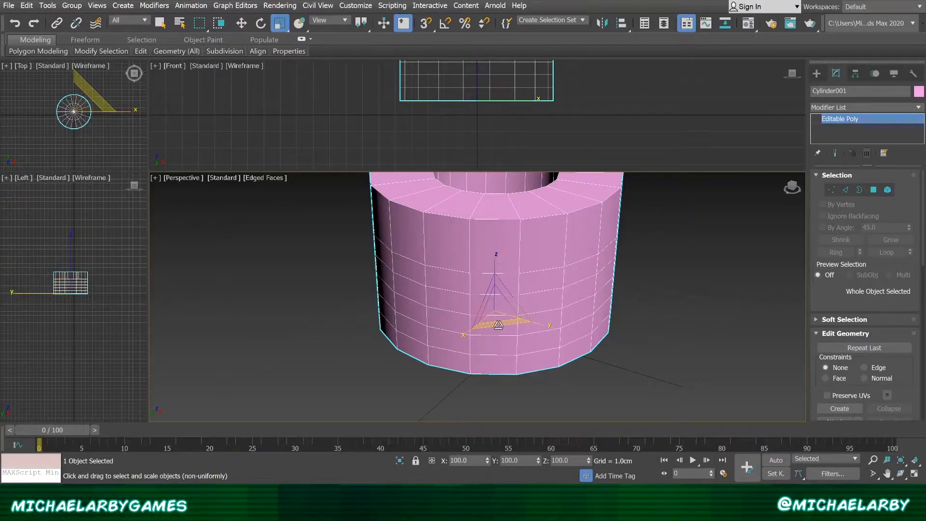
{"action": "left_click_drag", "start_coordinate": [498, 324], "coordinate": [506, 327]}
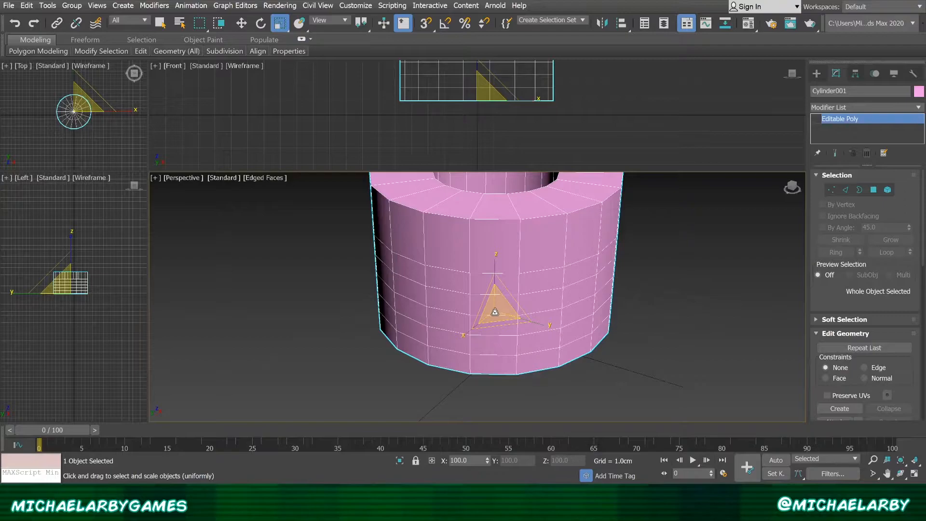
{"action": "mouse_move", "coordinate": [497, 309]}
{"action": "left_mouse_down"}
{"action": "mouse_move", "coordinate": [495, 296]}
{"action": "mouse_move", "coordinate": [502, 316]}
{"action": "mouse_move", "coordinate": [494, 291]}
{"action": "mouse_move", "coordinate": [503, 314]}
{"action": "left_mouse_up"}
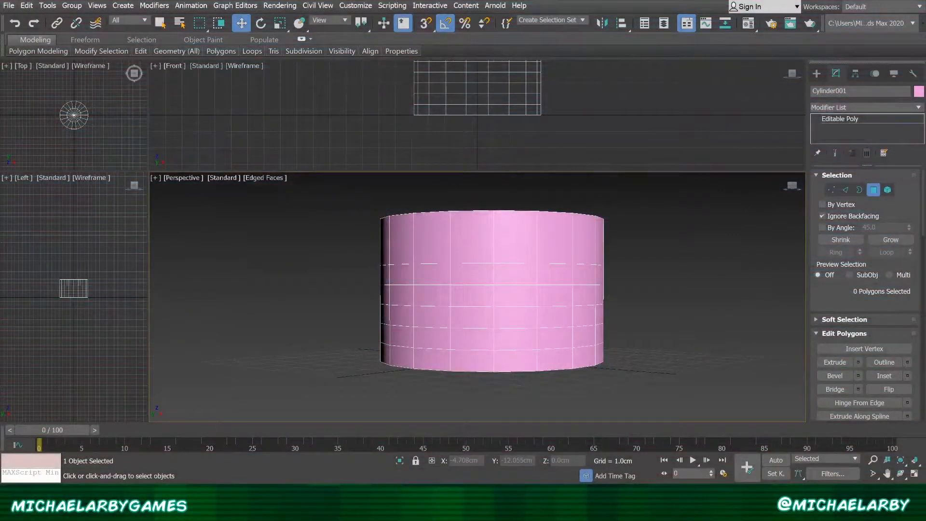
Select individual polygons on the side of the cylinder one at a time, and clear the selection.
{"action": "left_click", "coordinate": [452, 318]}
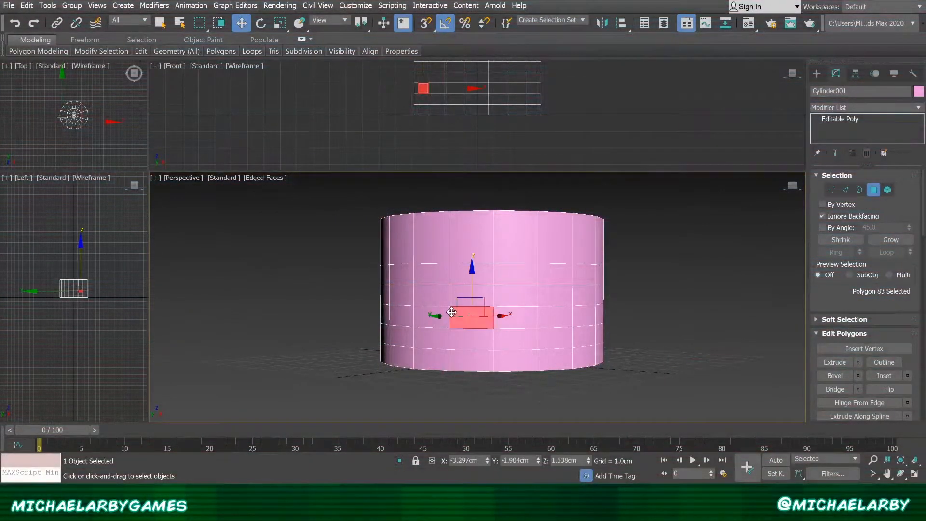
{"action": "left_click", "coordinate": [426, 293]}
{"action": "left_click", "coordinate": [461, 278]}
{"action": "left_click", "coordinate": [471, 296]}
{"action": "left_click", "coordinate": [341, 252]}
Region-select the side polygons crossed by a rectangle over the cylinder's left half, clearing the selection between attempts.
{"action": "mouse_move", "coordinate": [272, 286]}
{"action": "left_mouse_down"}
{"action": "mouse_move", "coordinate": [391, 287]}
{"action": "mouse_move", "coordinate": [442, 354]}
{"action": "mouse_move", "coordinate": [468, 343]}
{"action": "left_mouse_up"}
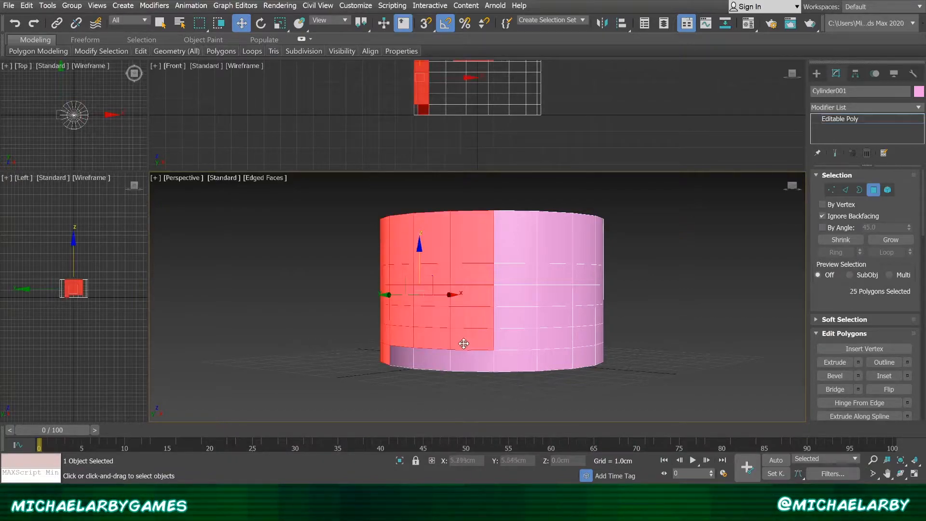
{"action": "left_click", "coordinate": [325, 262]}
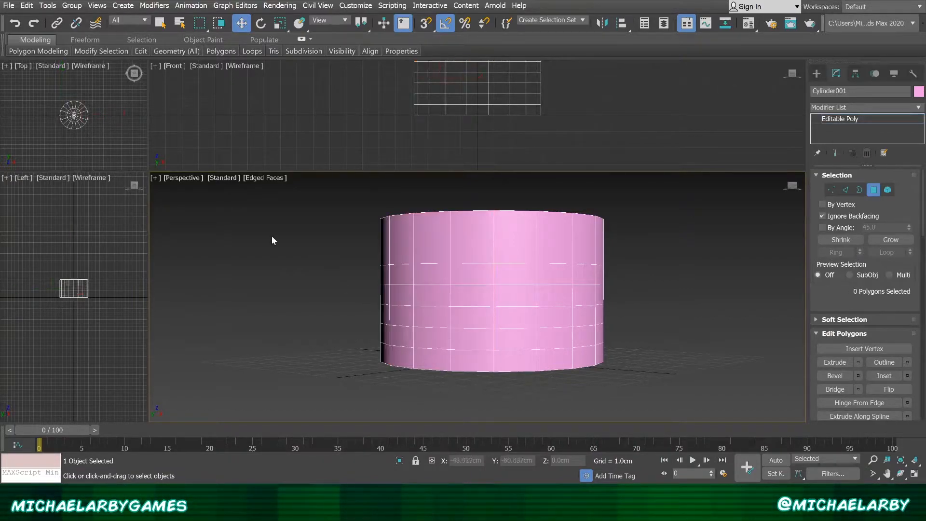
{"action": "left_click_drag", "start_coordinate": [316, 300], "coordinate": [320, 293]}
{"action": "left_click_drag", "start_coordinate": [288, 250], "coordinate": [565, 344]}
{"action": "left_click_drag", "start_coordinate": [476, 338], "coordinate": [476, 339]}
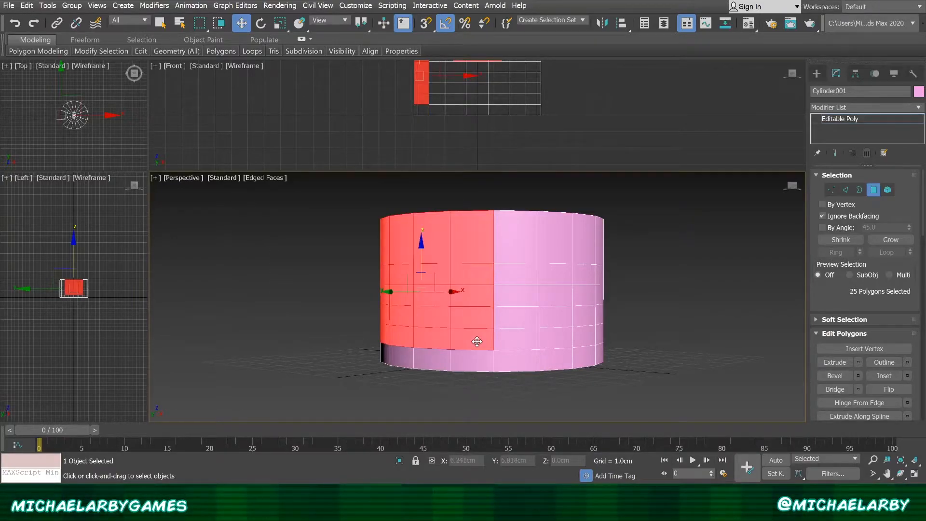
Switch region selection to window mode, try it on the cylinder's left-side polygons, and clear the selection.
{"action": "left_click", "coordinate": [216, 25]}
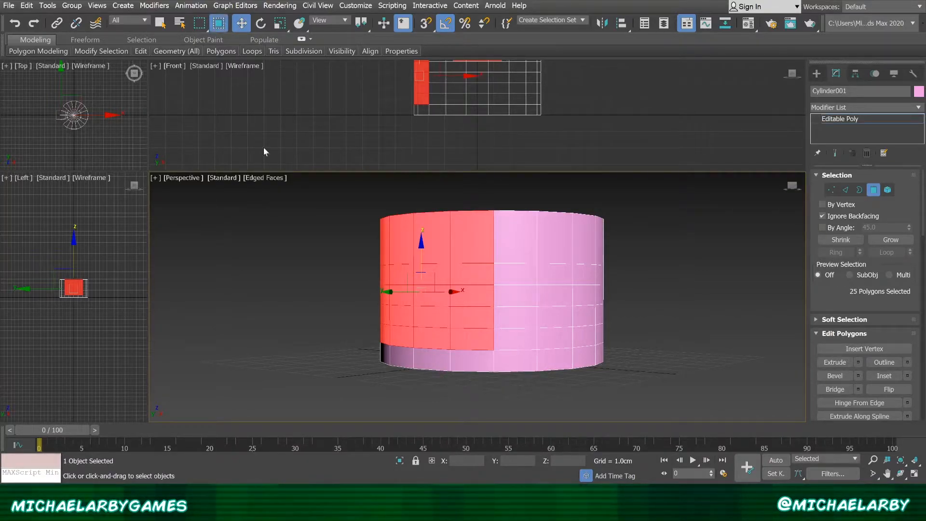
{"action": "left_click", "coordinate": [280, 247]}
{"action": "left_click_drag", "start_coordinate": [328, 247], "coordinate": [467, 344]}
{"action": "left_click", "coordinate": [302, 319]}
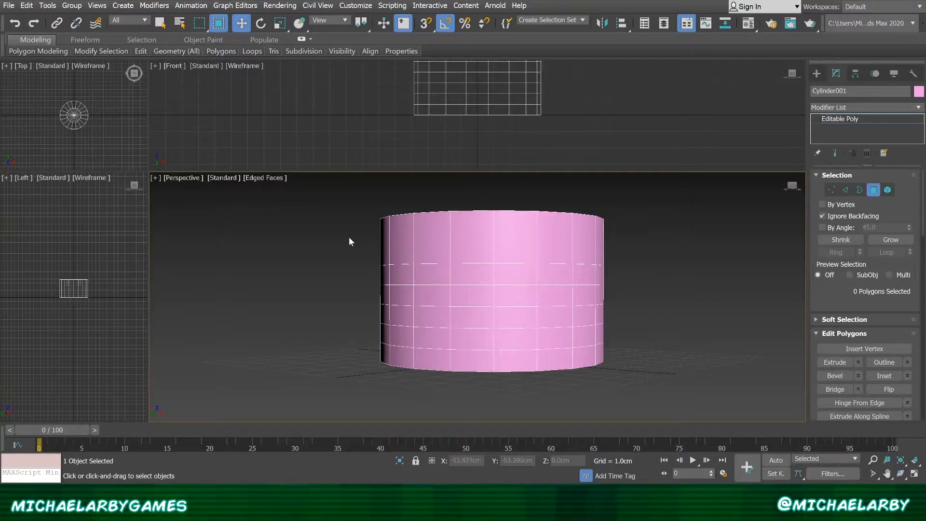
{"action": "left_click_drag", "start_coordinate": [499, 273], "coordinate": [503, 274]}
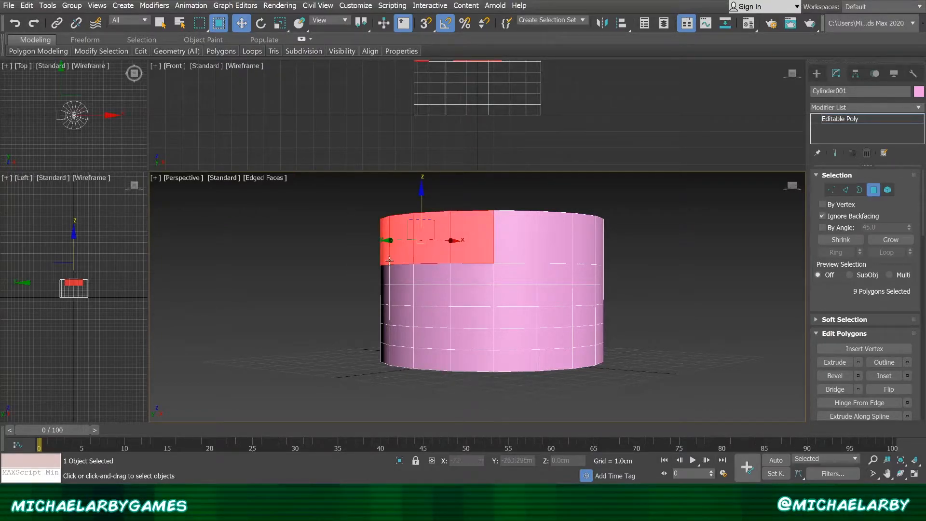
{"action": "left_click", "coordinate": [345, 293]}
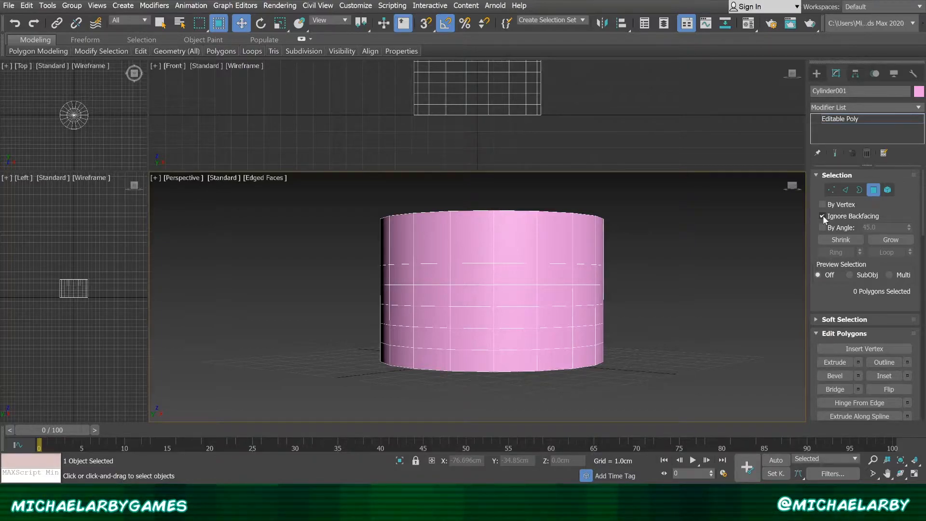
Window-select the cylinder's left-side polygons with Ignore Backfacing on, repeat with it off, and clear the selection.
{"action": "left_click_drag", "start_coordinate": [329, 241], "coordinate": [429, 340]}
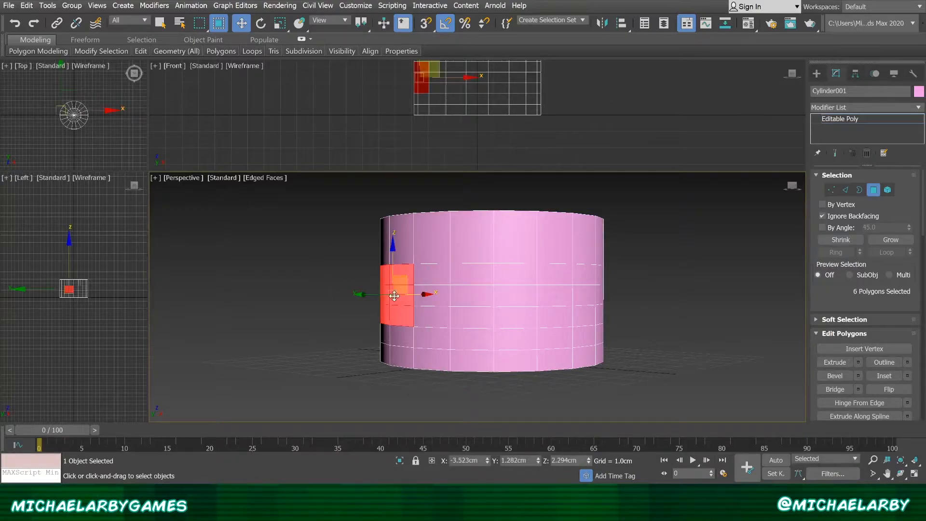
{"action": "mouse_move", "coordinate": [281, 253]}
{"action": "middle_mouse_down", "text": "alt"}
{"action": "mouse_move", "coordinate": [351, 243]}
{"action": "mouse_move", "coordinate": [363, 260]}
{"action": "mouse_move", "coordinate": [286, 250]}
{"action": "middle_mouse_up", "text": "alt"}
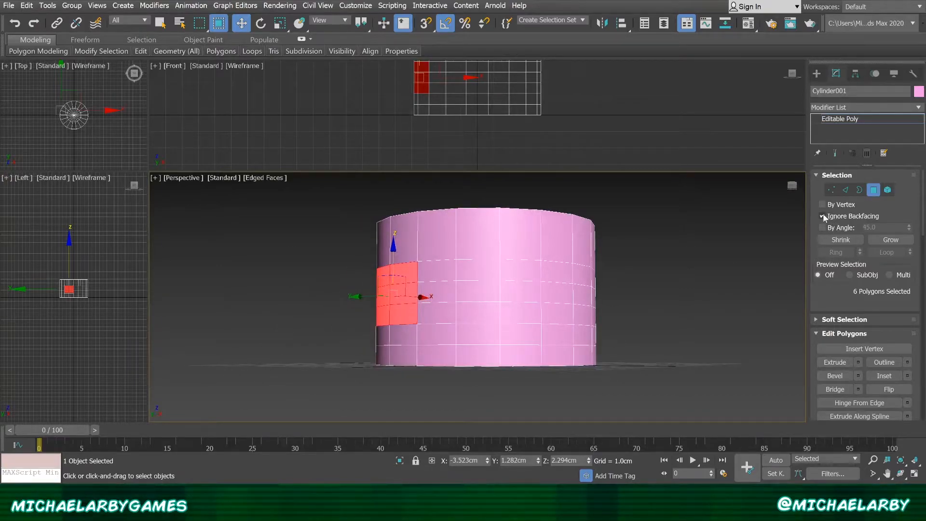
{"action": "left_click", "coordinate": [334, 242]}
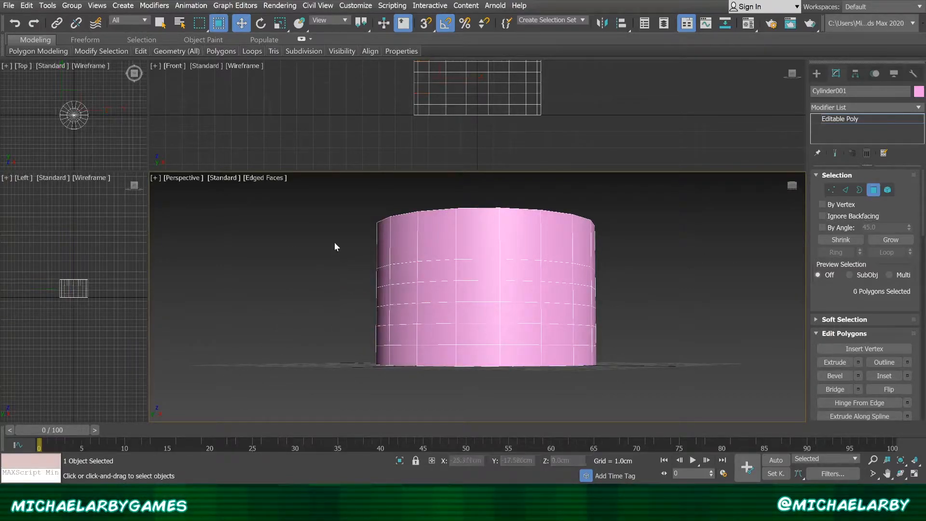
{"action": "left_click_drag", "start_coordinate": [339, 253], "coordinate": [431, 340]}
{"action": "mouse_move", "coordinate": [360, 302]}
{"action": "middle_mouse_down", "text": "alt"}
{"action": "mouse_move", "coordinate": [438, 303]}
{"action": "mouse_move", "coordinate": [368, 300]}
{"action": "mouse_move", "coordinate": [354, 313]}
{"action": "middle_mouse_up", "text": "alt"}
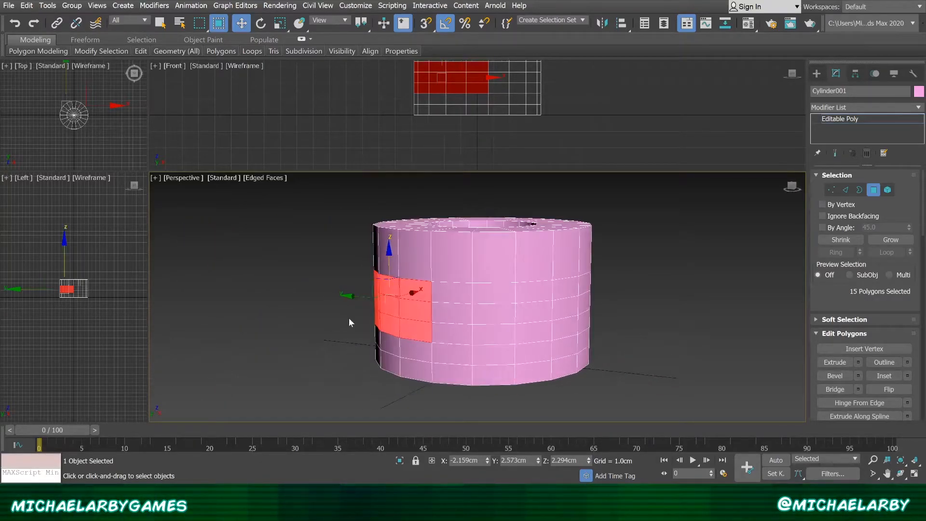
{"action": "left_click", "coordinate": [344, 320]}
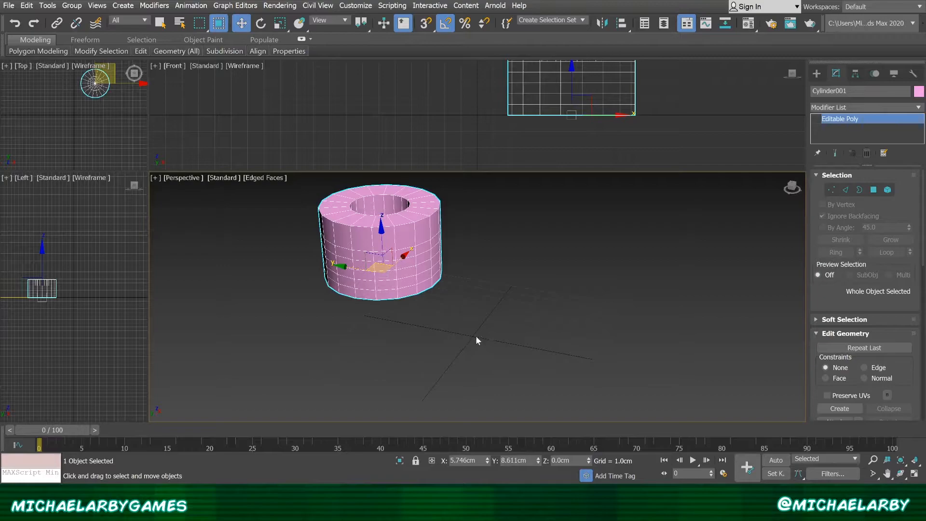
Move the whole cylinder across the ground plane and set its X position to 7 cm.
{"action": "left_click_drag", "start_coordinate": [377, 266], "coordinate": [401, 264]}
{"action": "left_click", "coordinate": [472, 460]}
{"action": "left_click_drag", "start_coordinate": [478, 461], "coordinate": [425, 454]}
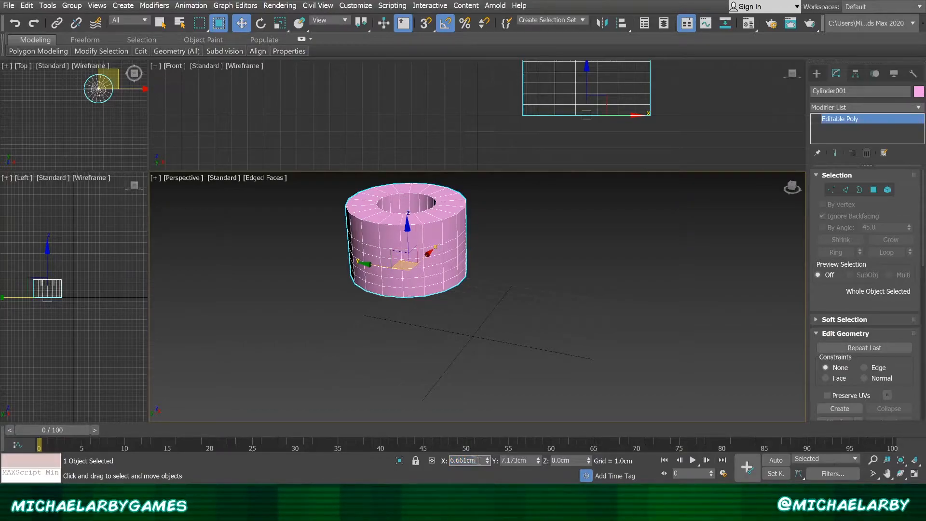
{"action": "type", "text": "7"}
{"action": "key", "text": "Return"}
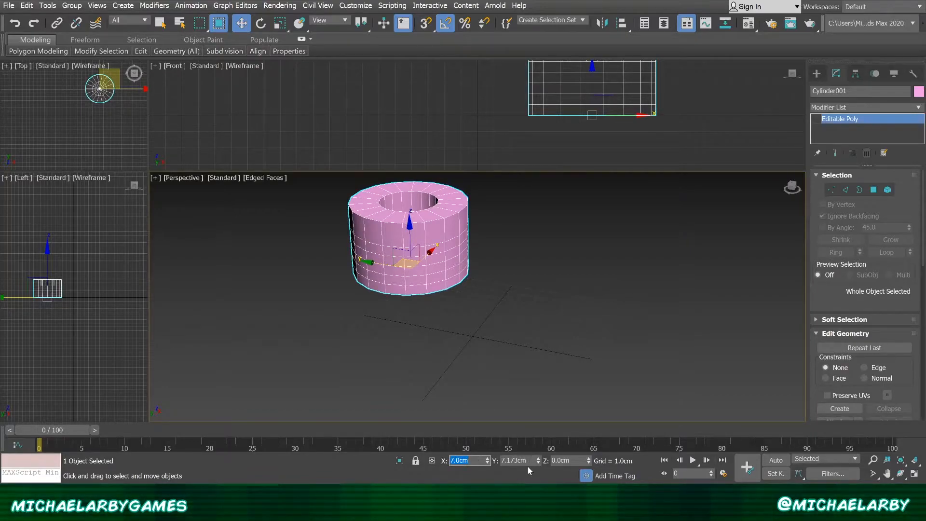
Reset the cylinder's X and Y positions to 0 cm so it sits at the grid origin.
{"action": "left_click", "coordinate": [569, 465]}
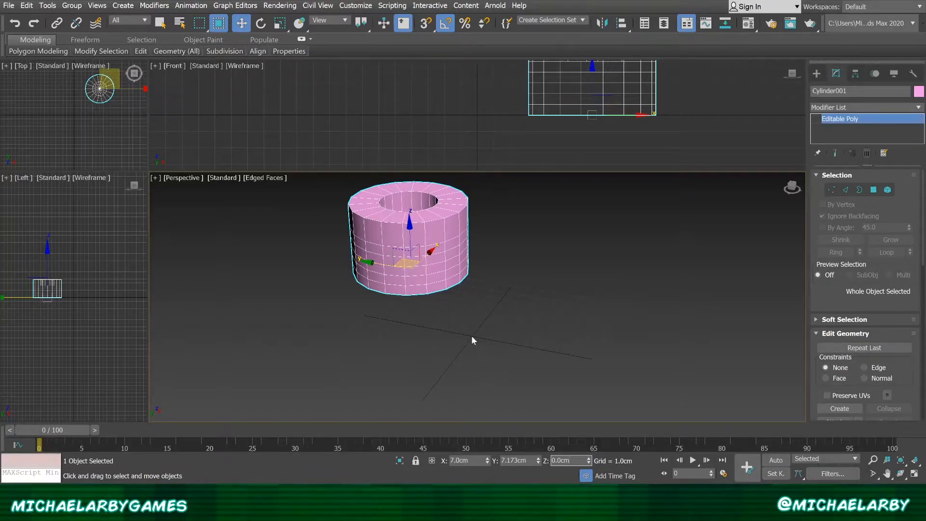
{"action": "right_click", "coordinate": [488, 462]}
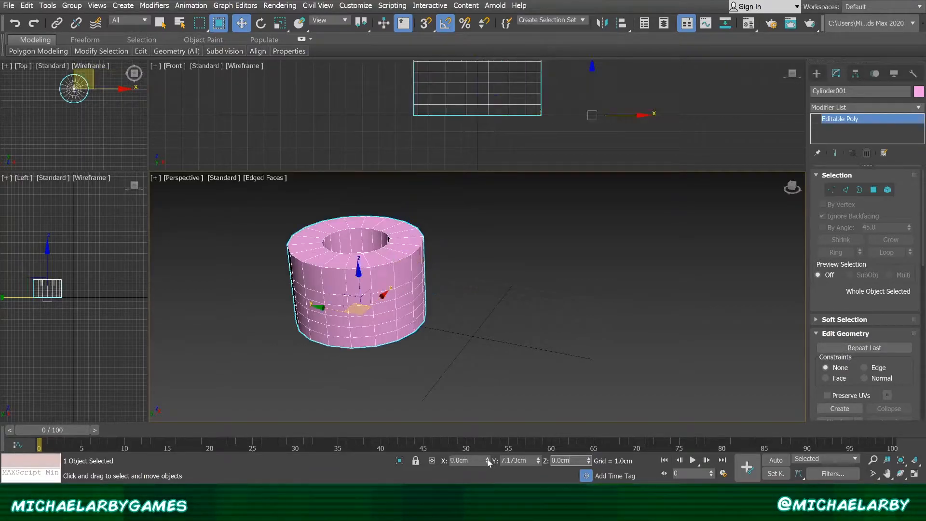
{"action": "right_click", "coordinate": [538, 462]}
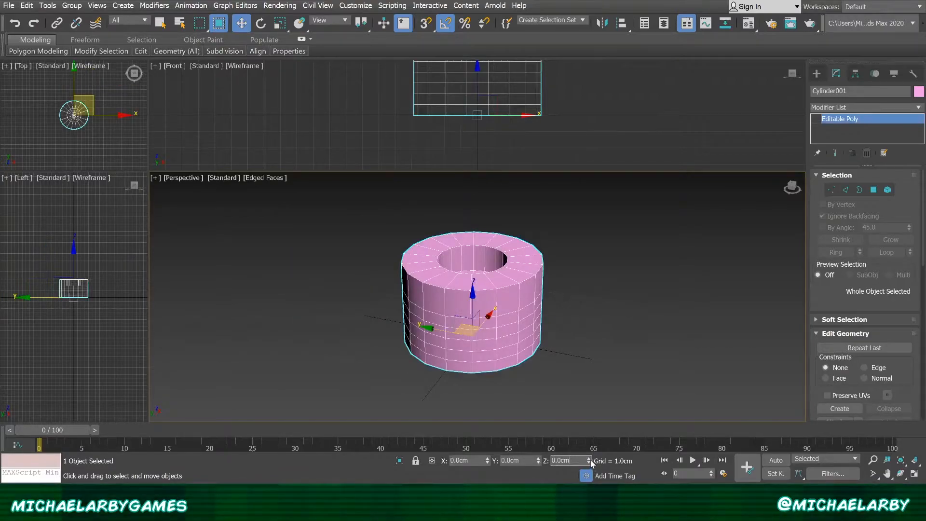
Rotate the cylinder freely and around X, and reset its X, Y and Z rotation to 0.
{"action": "left_click", "coordinate": [261, 22]}
{"action": "left_click_drag", "start_coordinate": [485, 255], "coordinate": [435, 237]}
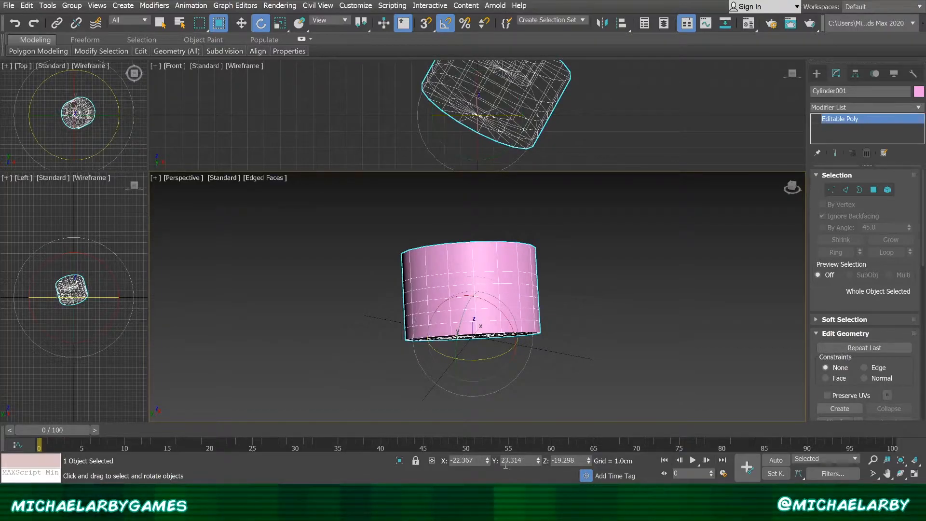
{"action": "left_click_drag", "start_coordinate": [489, 464], "coordinate": [474, 450]}
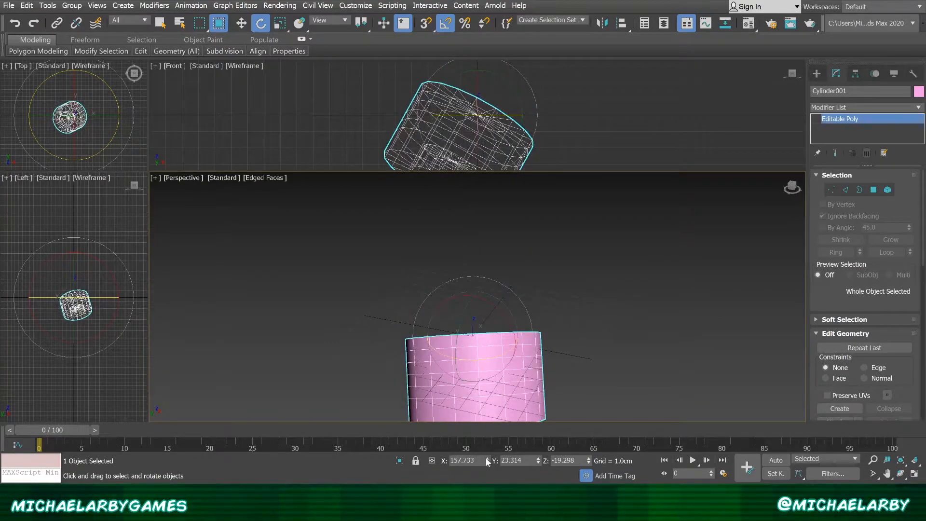
{"action": "right_click", "coordinate": [488, 461]}
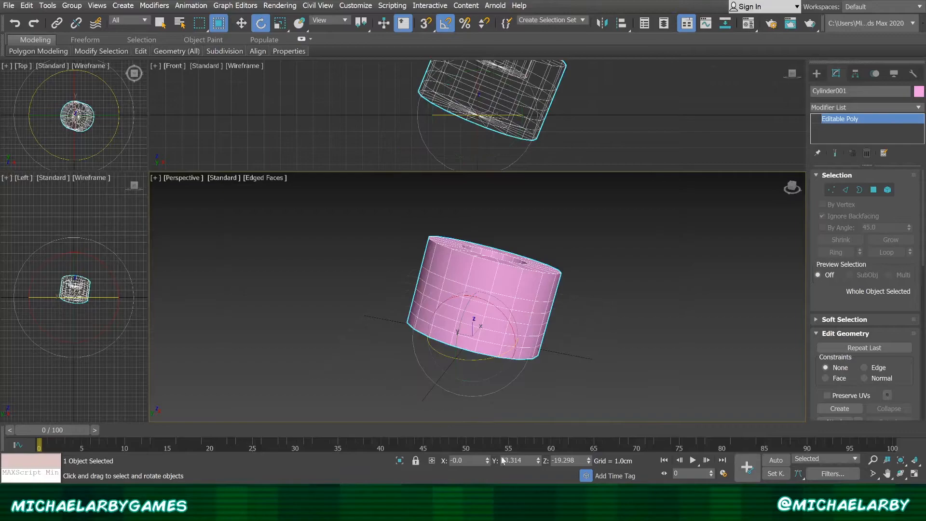
{"action": "right_click", "coordinate": [538, 461]}
{"action": "right_click", "coordinate": [589, 460]}
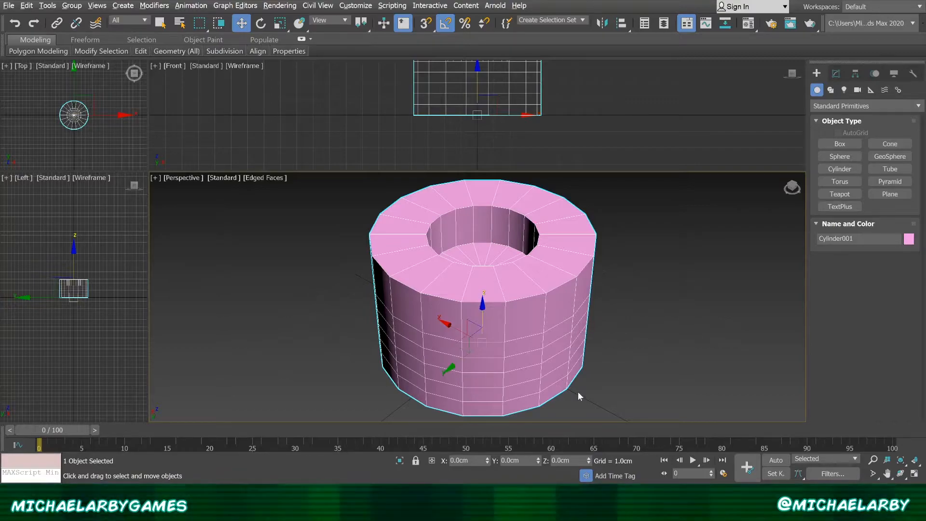
Move only the cylinder's pivot along X to about -6.365 cm, leave pivot editing, and deselect the cylinder.
{"action": "middle_click_drag", "start_coordinate": [588, 391], "coordinate": [592, 369], "text": "alt"}
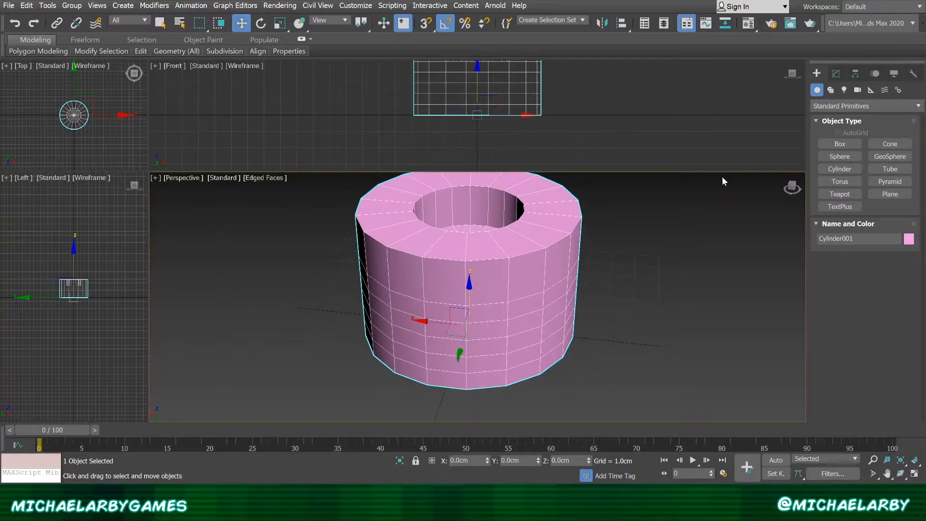
{"action": "left_click", "coordinate": [857, 74]}
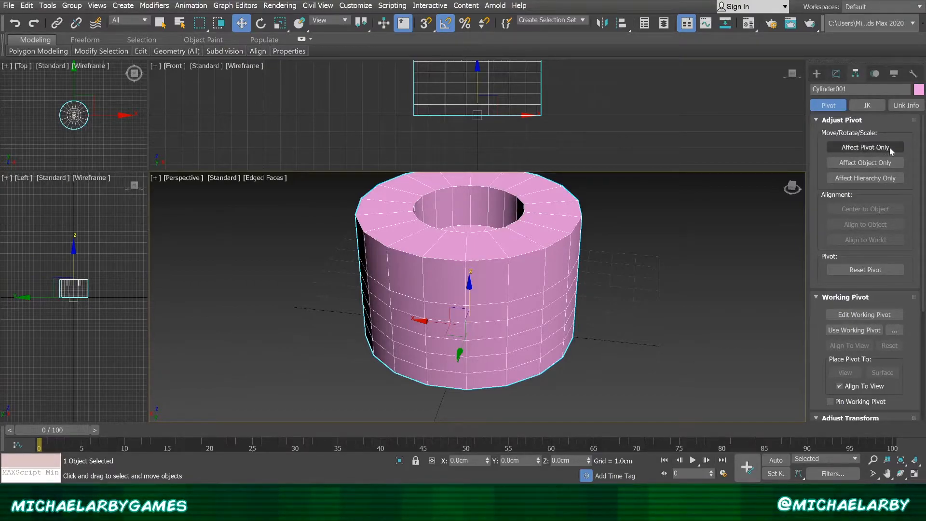
{"action": "left_click", "coordinate": [868, 147]}
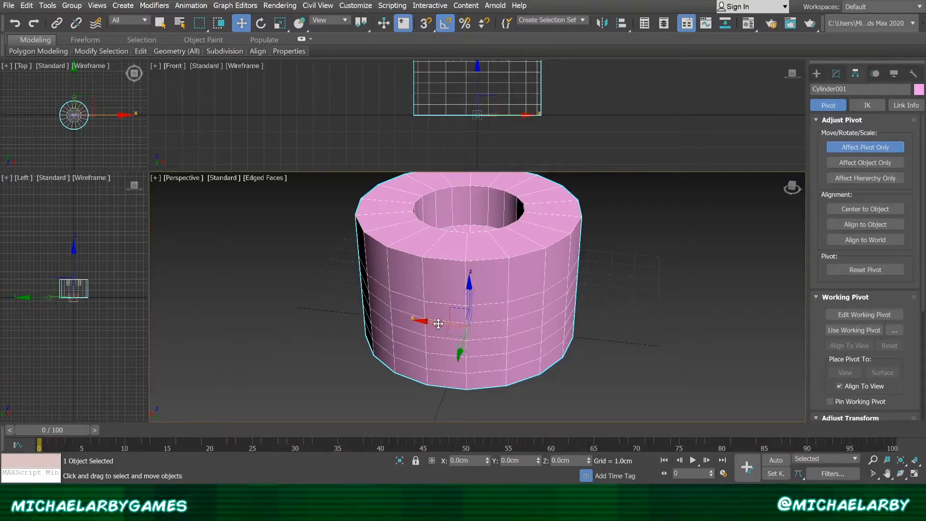
{"action": "left_click_drag", "start_coordinate": [438, 324], "coordinate": [609, 348]}
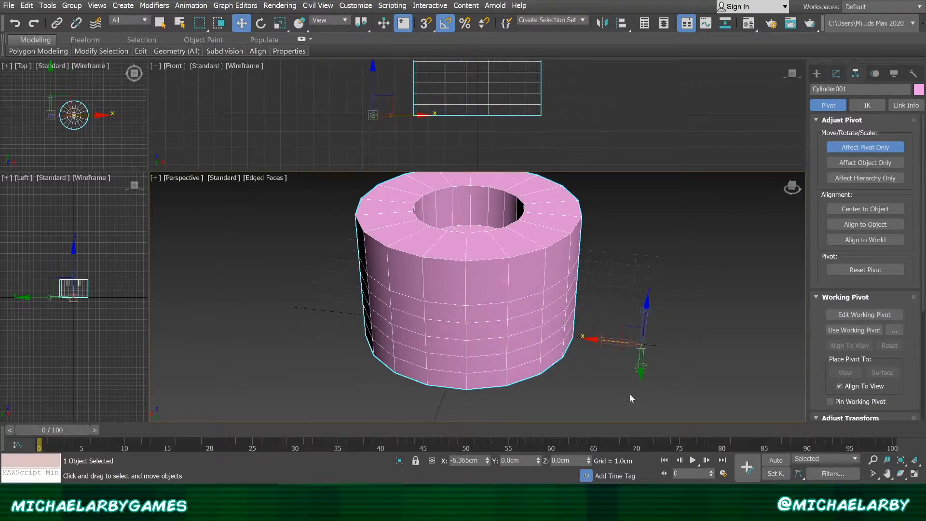
{"action": "left_click", "coordinate": [856, 145]}
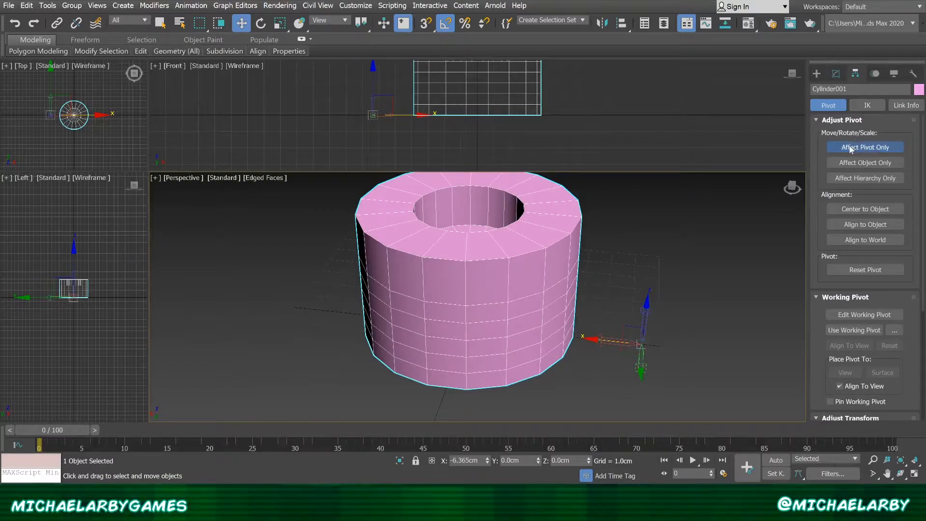
{"action": "left_click", "coordinate": [651, 335]}
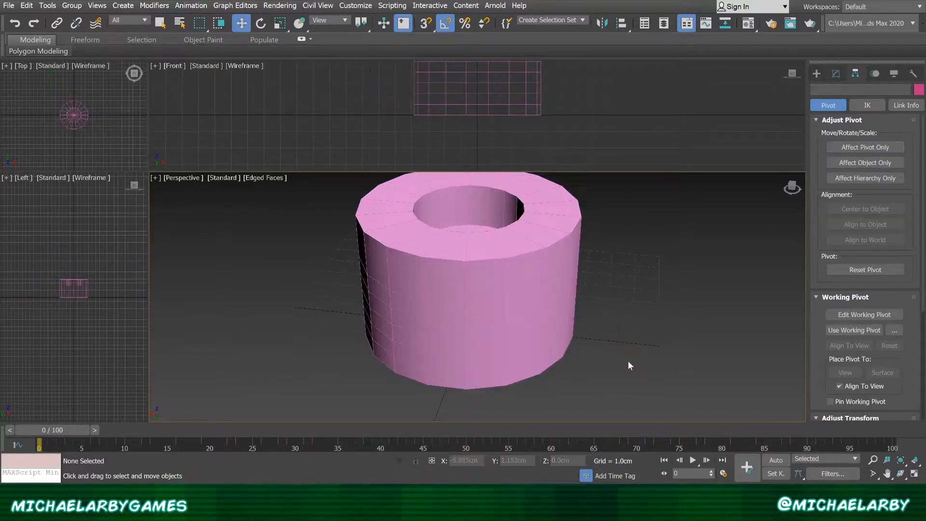
Try rotating the cylinder about its offset pivot, cancel the rotation, and deselect the cylinder.
{"action": "left_click", "coordinate": [550, 345]}
{"action": "left_click", "coordinate": [261, 23]}
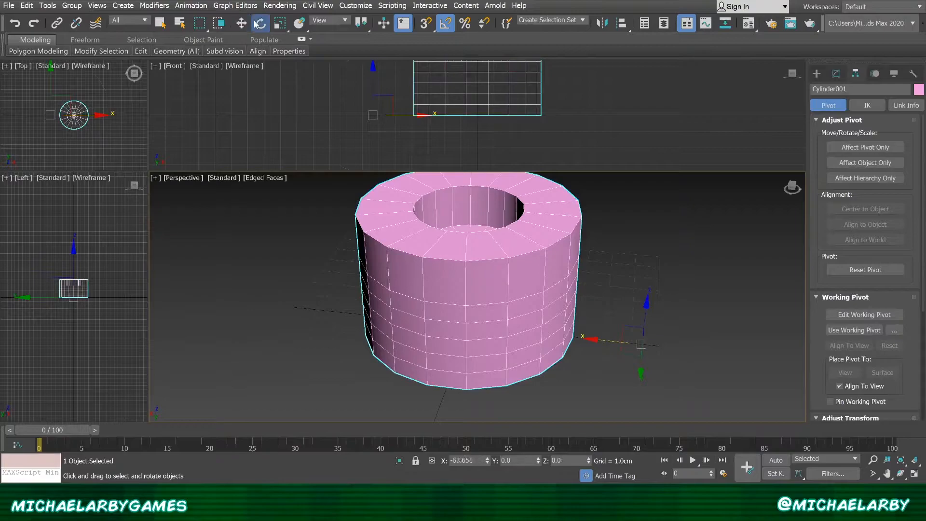
{"action": "mouse_move", "coordinate": [619, 363]}
{"action": "left_mouse_down"}
{"action": "mouse_move", "coordinate": [612, 369]}
{"action": "mouse_move", "coordinate": [636, 375]}
{"action": "mouse_move", "coordinate": [539, 326]}
{"action": "mouse_move", "coordinate": [611, 370]}
{"action": "left_mouse_up"}
{"action": "right_click", "coordinate": [611, 370]}
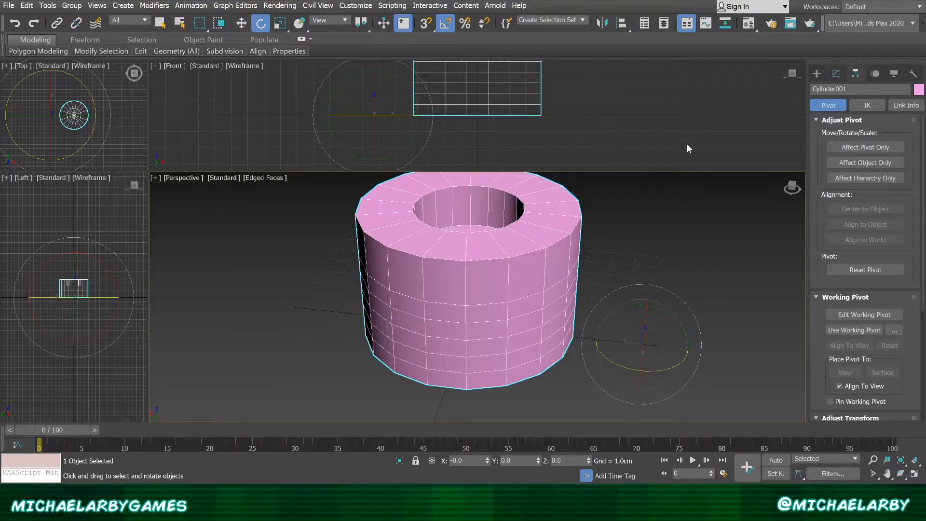
{"action": "left_click", "coordinate": [792, 129]}
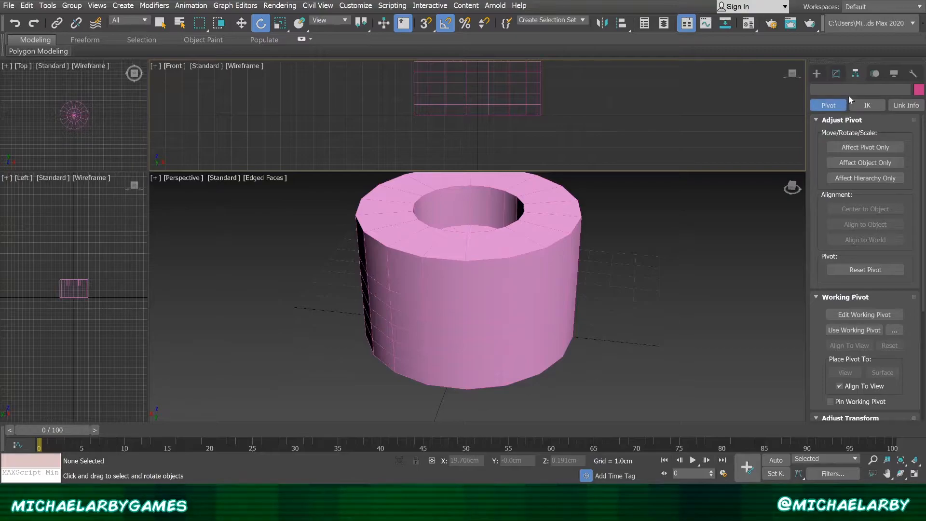
Center the cylinder's pivot to the object with Affect Pivot Only, and leave pivot editing.
{"action": "left_click", "coordinate": [563, 252]}
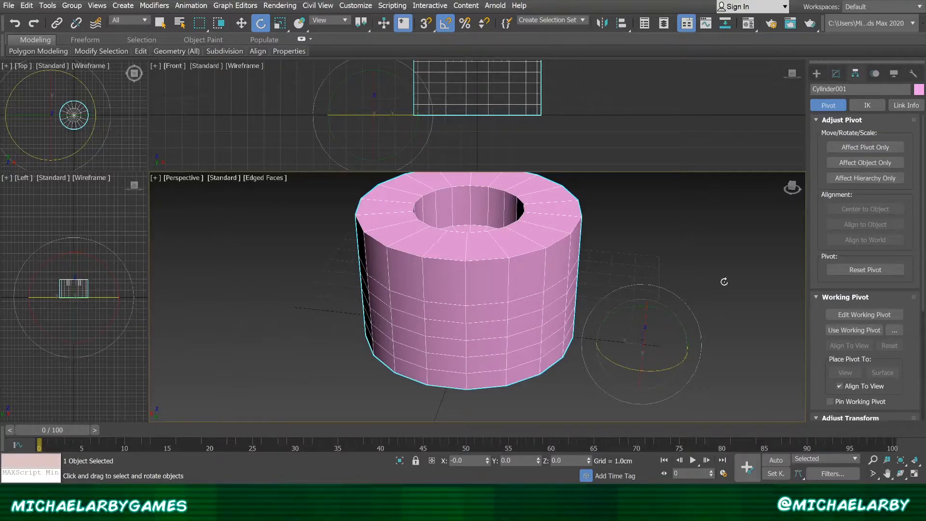
{"action": "left_click", "coordinate": [839, 147]}
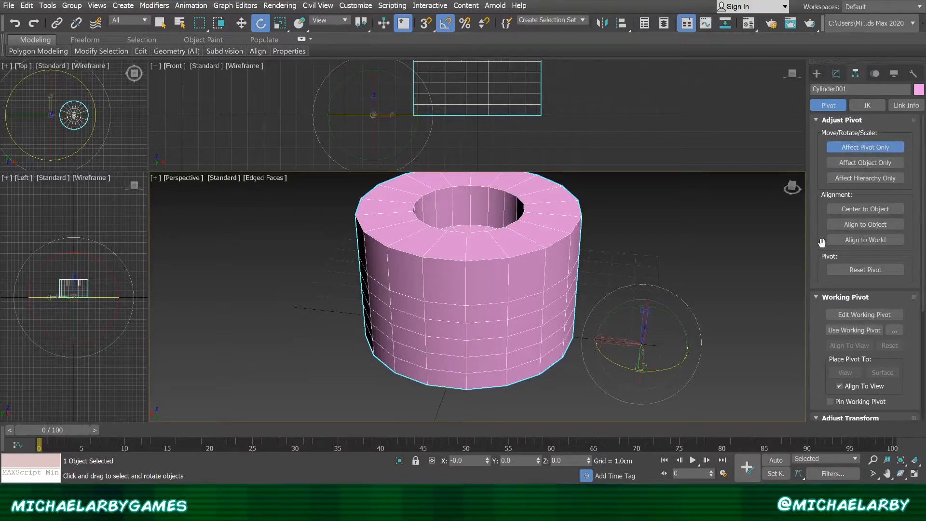
{"action": "left_click", "coordinate": [863, 211]}
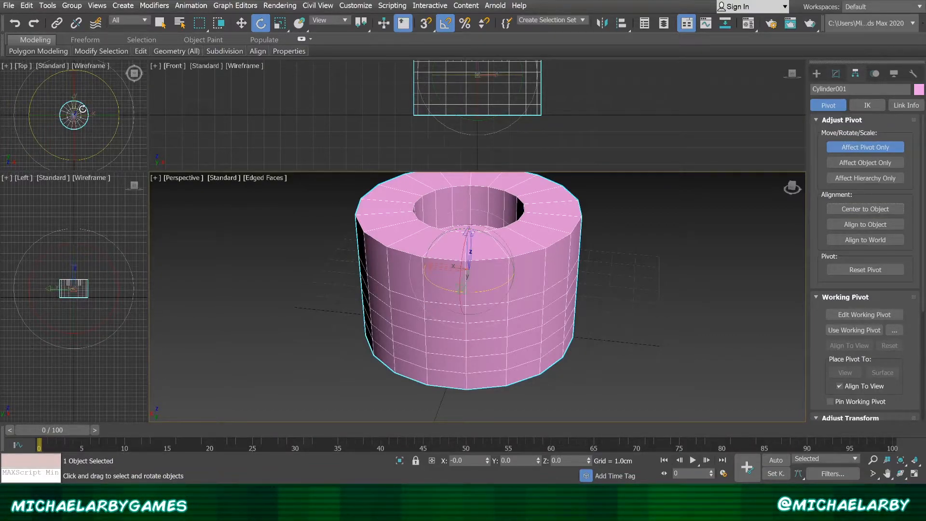
{"action": "mouse_move", "coordinate": [448, 91]}
{"action": "middle_mouse_down"}
{"action": "mouse_move", "coordinate": [456, 118]}
{"action": "mouse_move", "coordinate": [462, 103]}
{"action": "middle_mouse_up"}
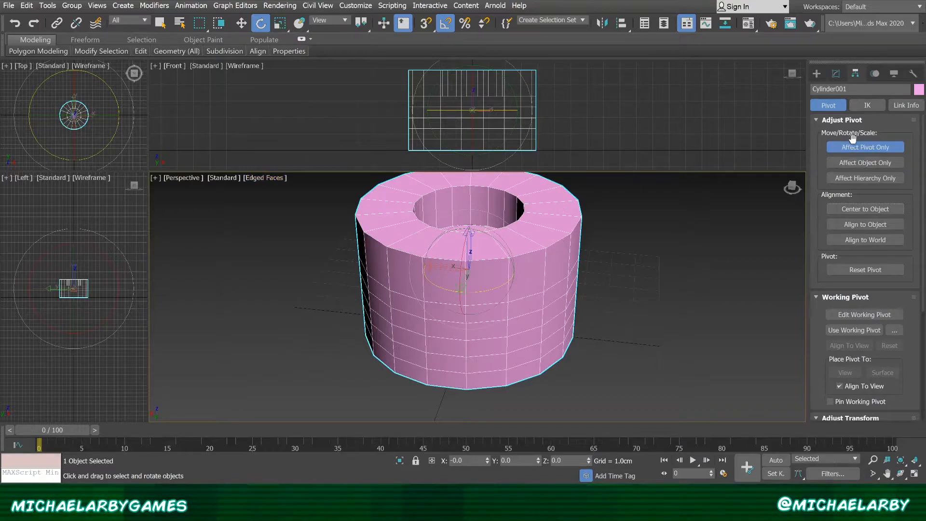
{"action": "left_click", "coordinate": [833, 149]}
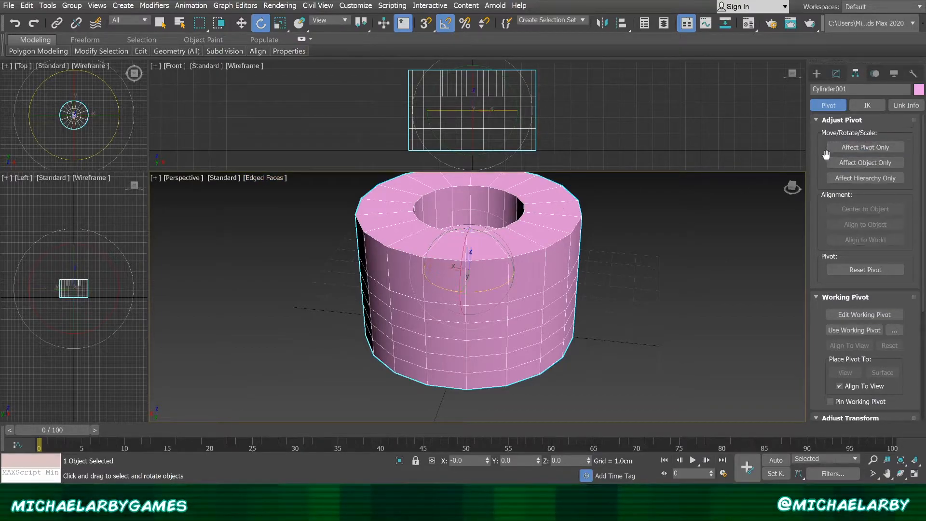
Enter polygon selection on the cylinder and select five adjacent polygons along the front of its top ring.
{"action": "left_click", "coordinate": [836, 73]}
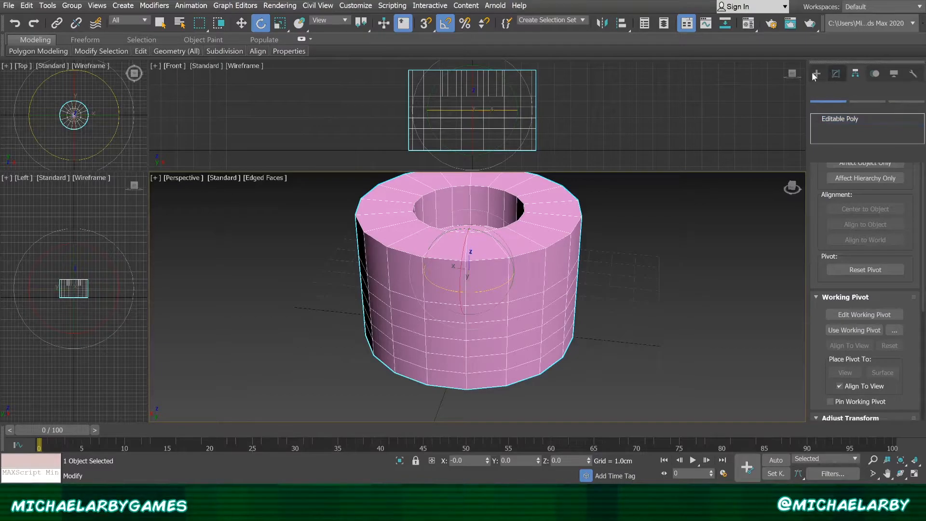
{"action": "middle_click_drag", "start_coordinate": [629, 317], "coordinate": [599, 327], "text": "alt"}
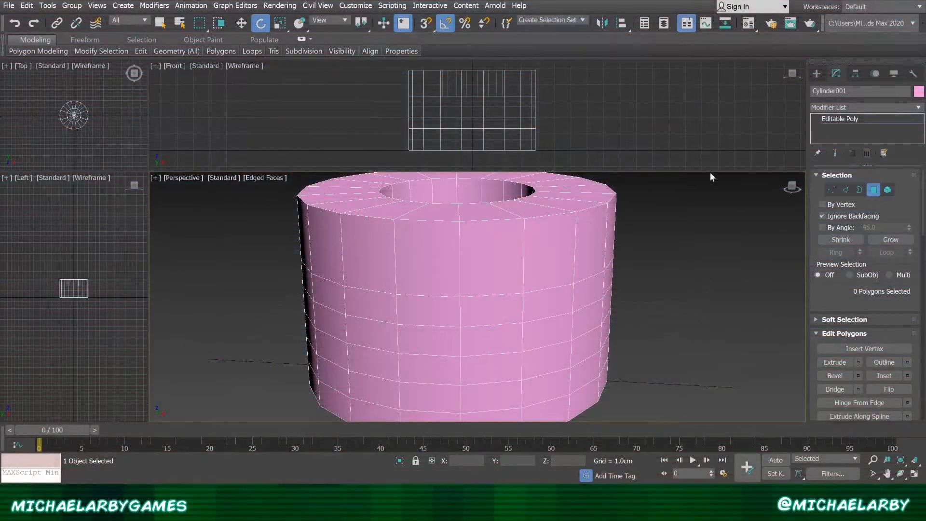
{"action": "middle_click_drag", "start_coordinate": [580, 204], "coordinate": [629, 279], "text": "alt"}
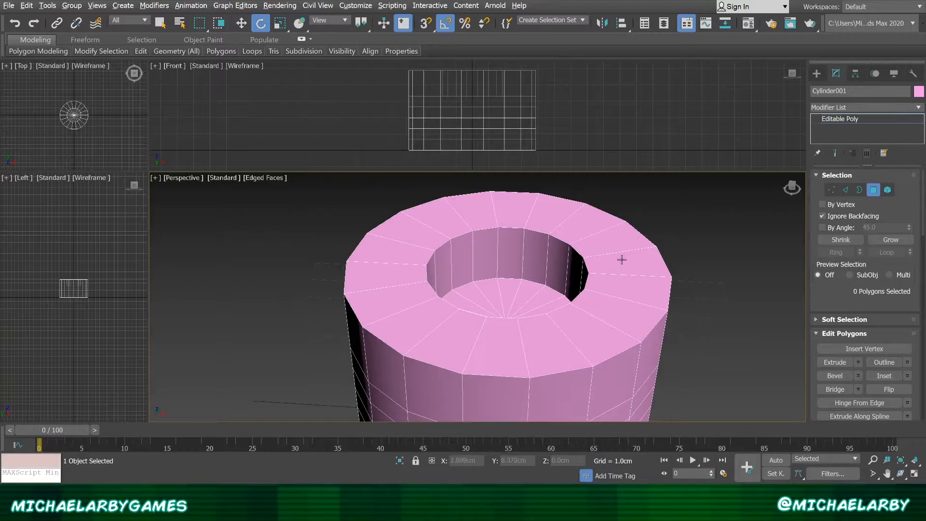
{"action": "left_click", "coordinate": [581, 327]}
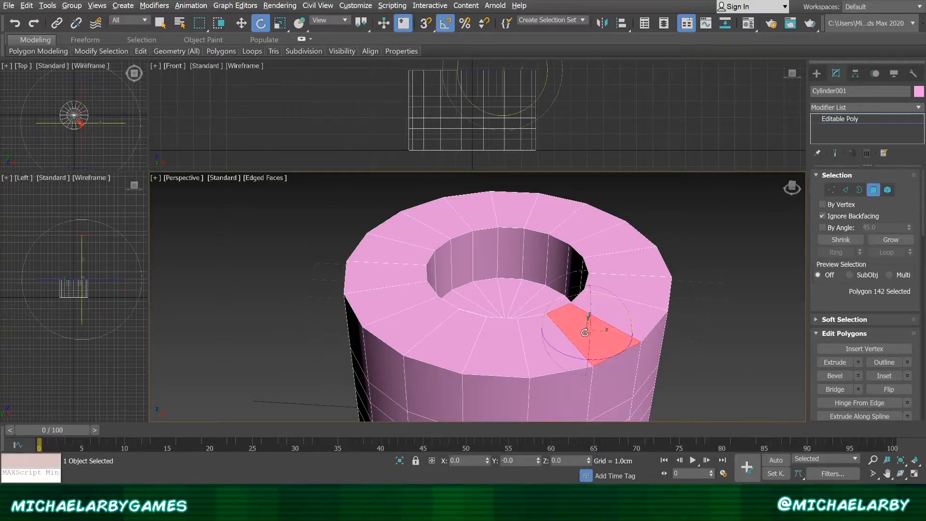
{"action": "left_click", "coordinate": [548, 350], "text": "ctrl"}
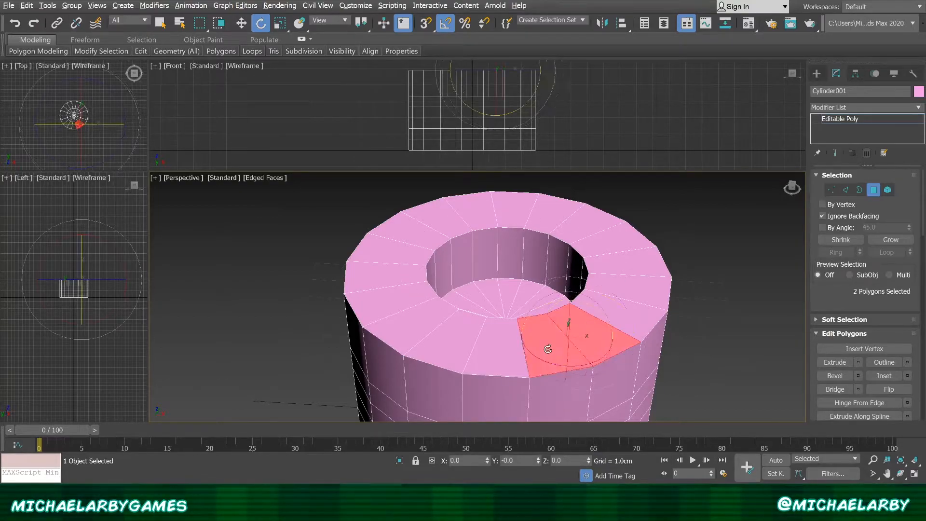
{"action": "left_click", "coordinate": [483, 352], "text": "ctrl"}
{"action": "left_click", "coordinate": [424, 331], "text": "ctrl"}
{"action": "left_click", "coordinate": [412, 322], "text": "ctrl"}
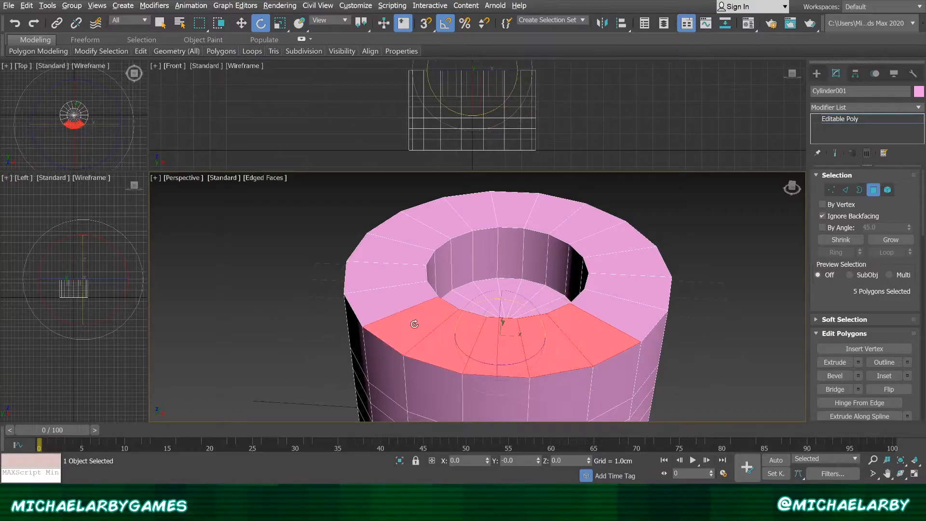
Add four separate polygons around the back and right side of the top ring to the selection.
{"action": "left_click", "coordinate": [414, 241], "text": "ctrl"}
{"action": "left_click", "coordinate": [479, 223], "text": "ctrl"}
{"action": "left_click", "coordinate": [560, 211], "text": "ctrl"}
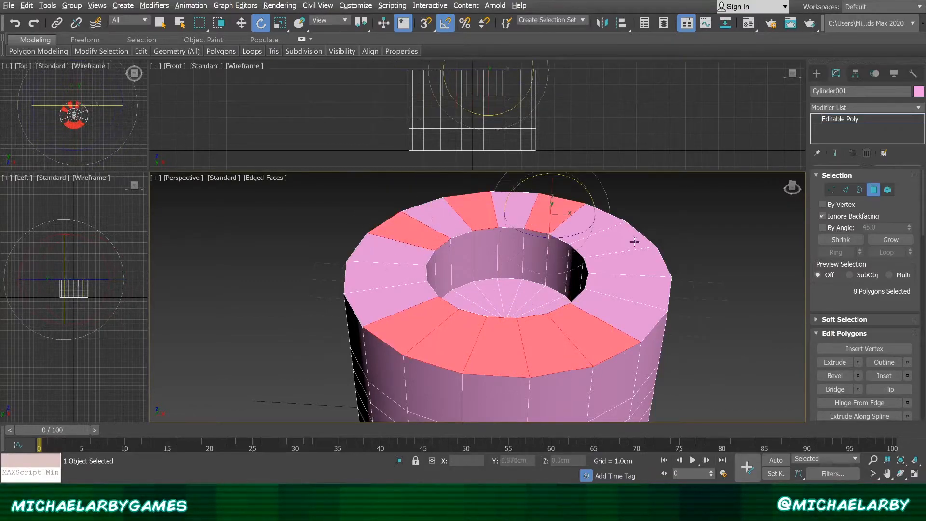
{"action": "left_click", "coordinate": [633, 259], "text": "ctrl"}
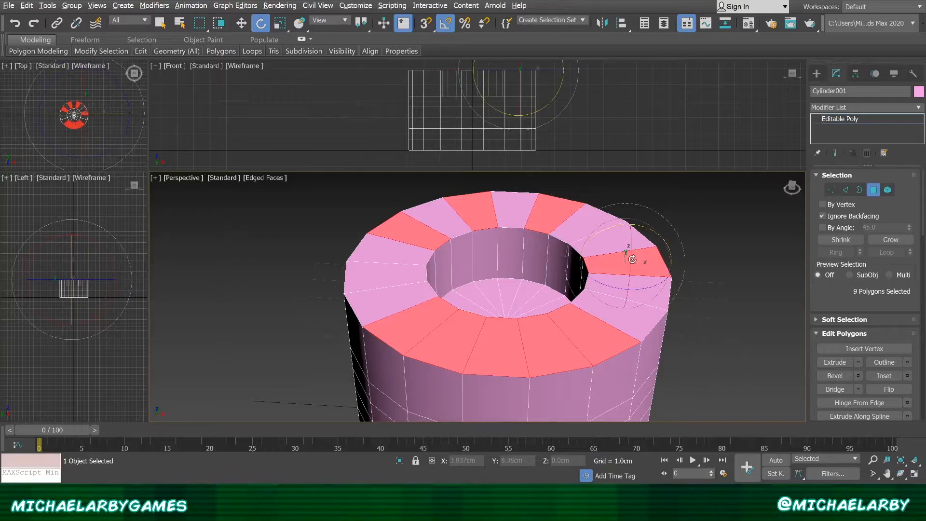
Select one polygon on the top ring, extend the selection to the full ring loop, and clear it.
{"action": "left_click", "coordinate": [601, 304]}
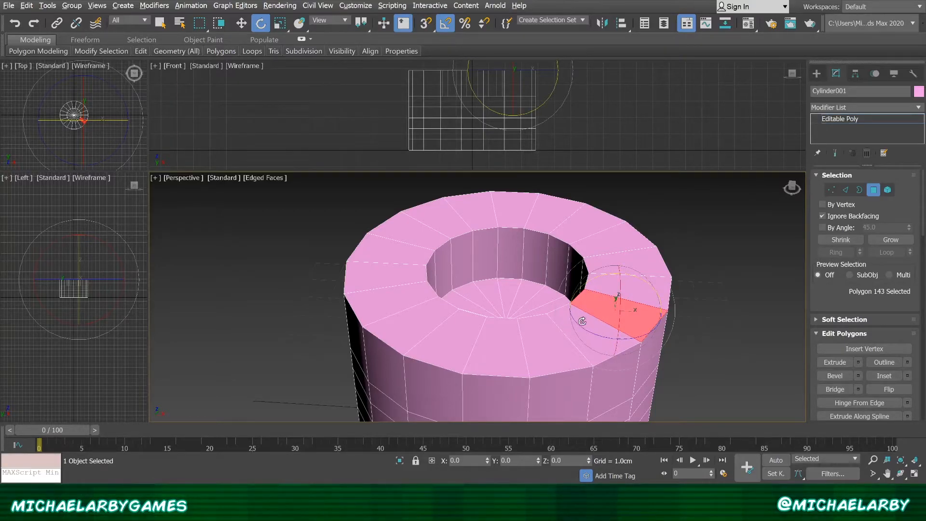
{"action": "key", "text": "shift"}
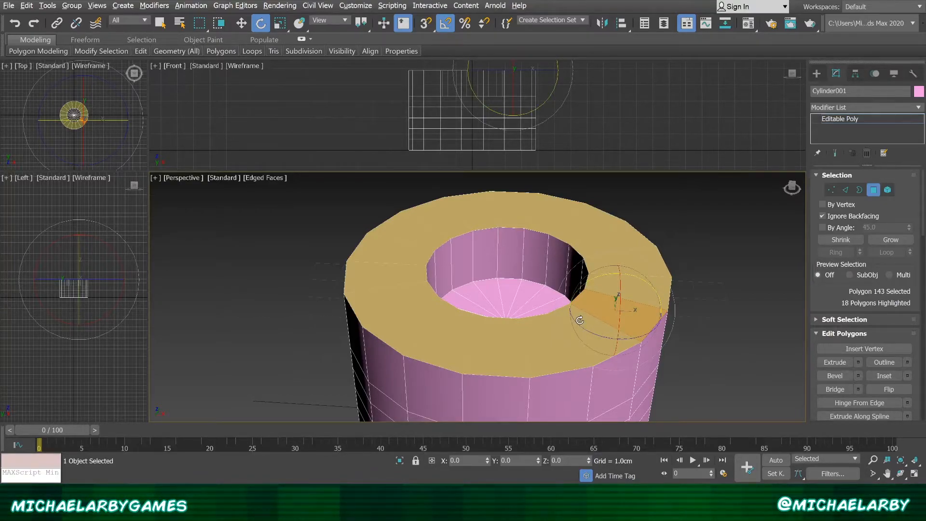
{"action": "left_click", "coordinate": [580, 321], "text": "shift"}
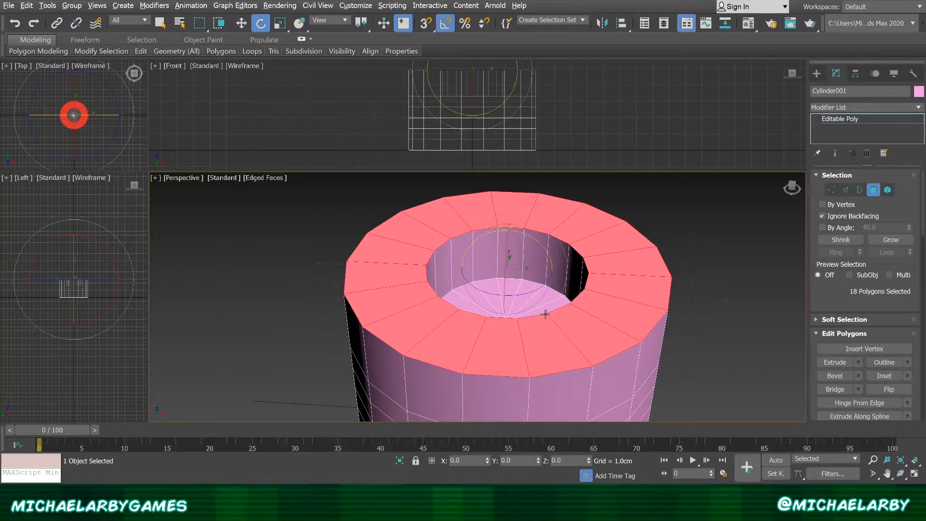
{"action": "left_click", "coordinate": [704, 336]}
Select a single polygon in the middle of the cylinder's front side wall.
{"action": "middle_click_drag", "start_coordinate": [698, 361], "coordinate": [696, 311], "text": "alt"}
{"action": "middle_click_drag", "start_coordinate": [696, 311], "coordinate": [709, 248]}
{"action": "left_click", "coordinate": [564, 274]}
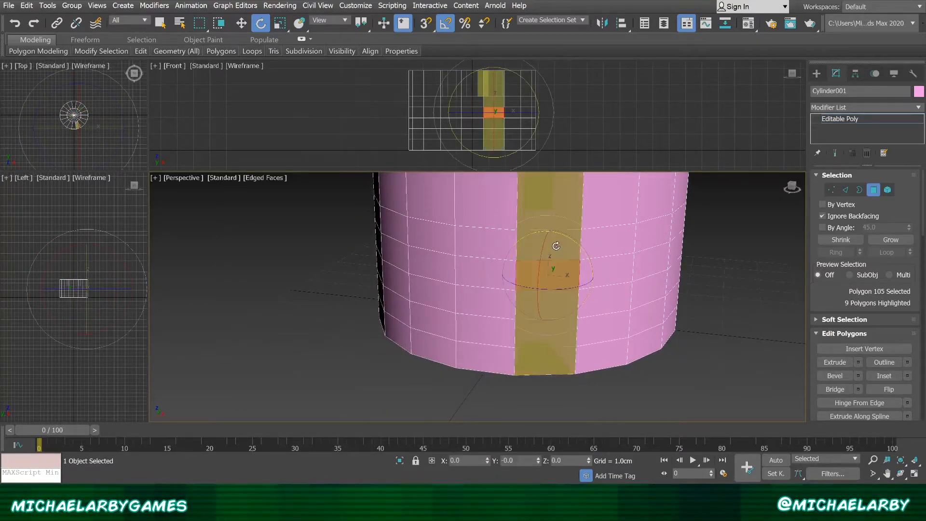
Switch to edge selection and select the complete horizontal edge loop around the middle of the side wall.
{"action": "left_click", "coordinate": [847, 191]}
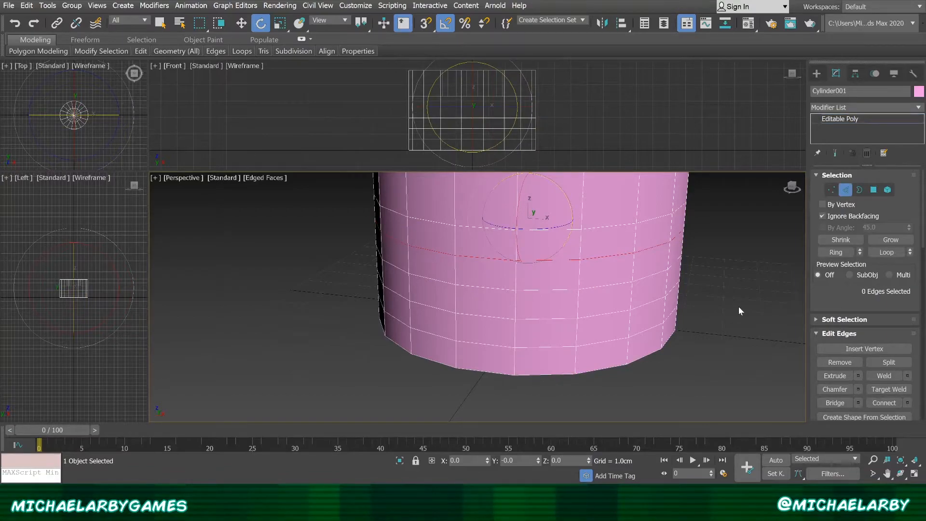
{"action": "left_click", "coordinate": [557, 261]}
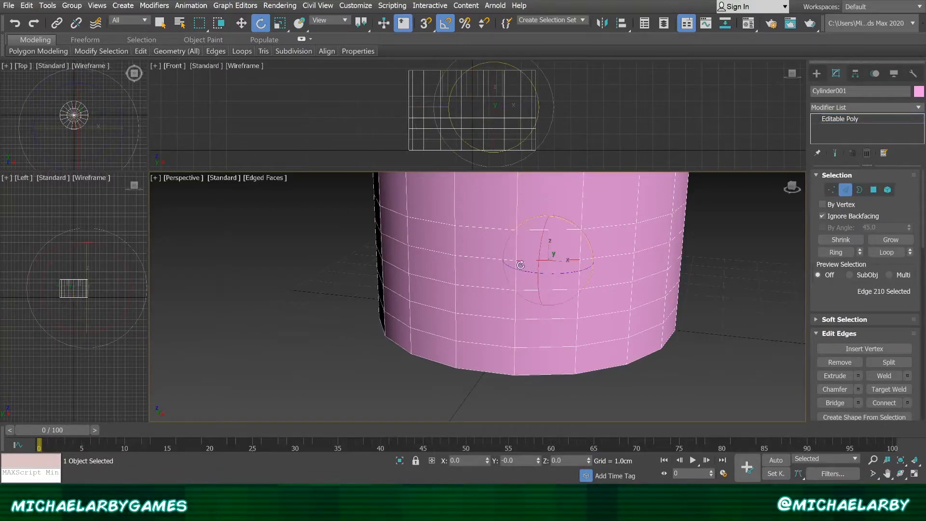
{"action": "left_click", "coordinate": [472, 260], "text": "shift"}
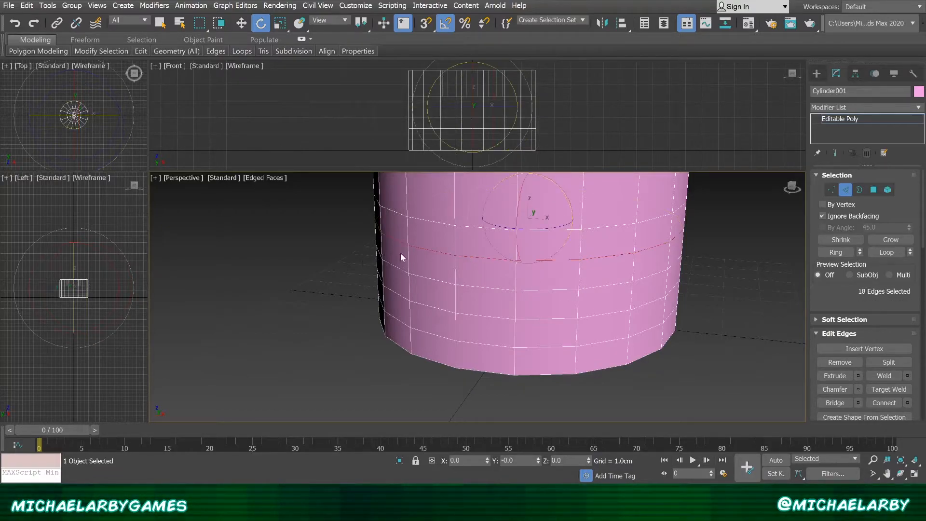
Clear the edge selection, pick a single edge on the middle ring, and select its full horizontal loop again.
{"action": "left_click", "coordinate": [693, 268]}
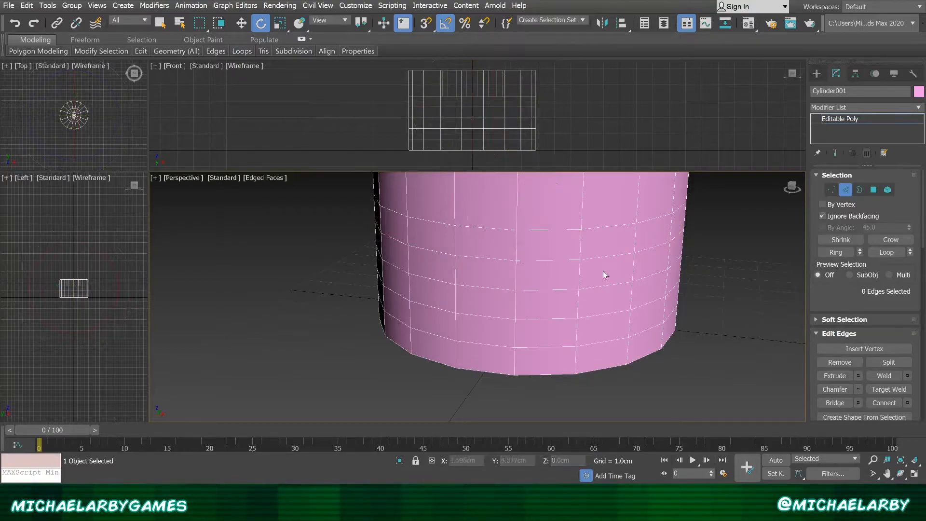
{"action": "left_click", "coordinate": [548, 260]}
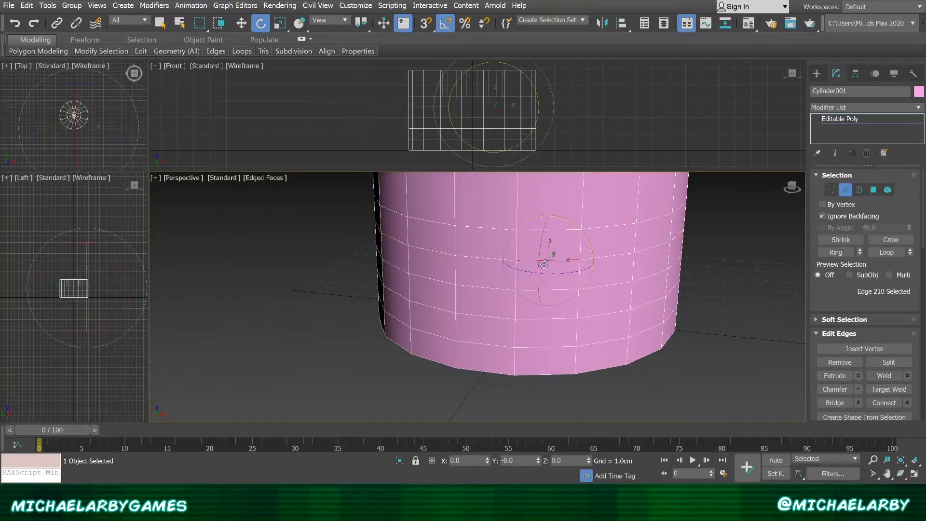
{"action": "double_click", "coordinate": [478, 257]}
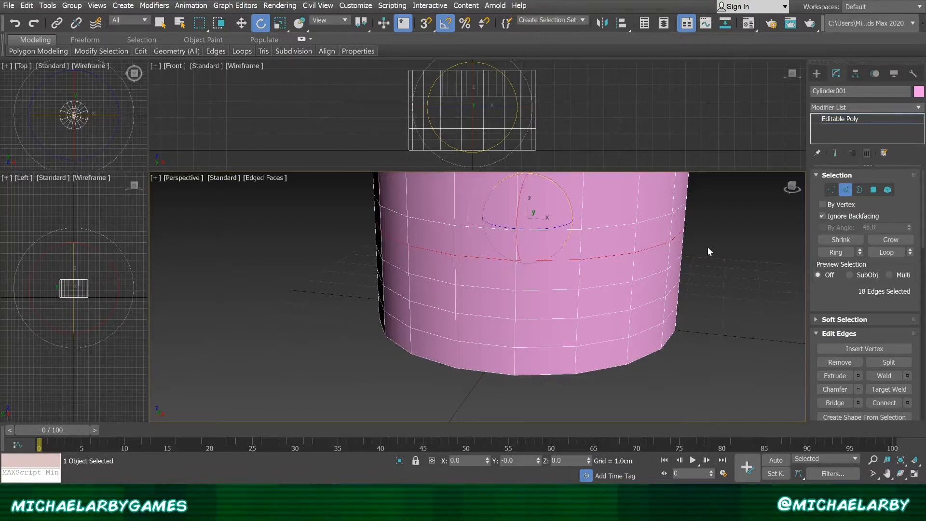
{"action": "middle_click_drag", "start_coordinate": [708, 247], "coordinate": [664, 289], "text": "alt"}
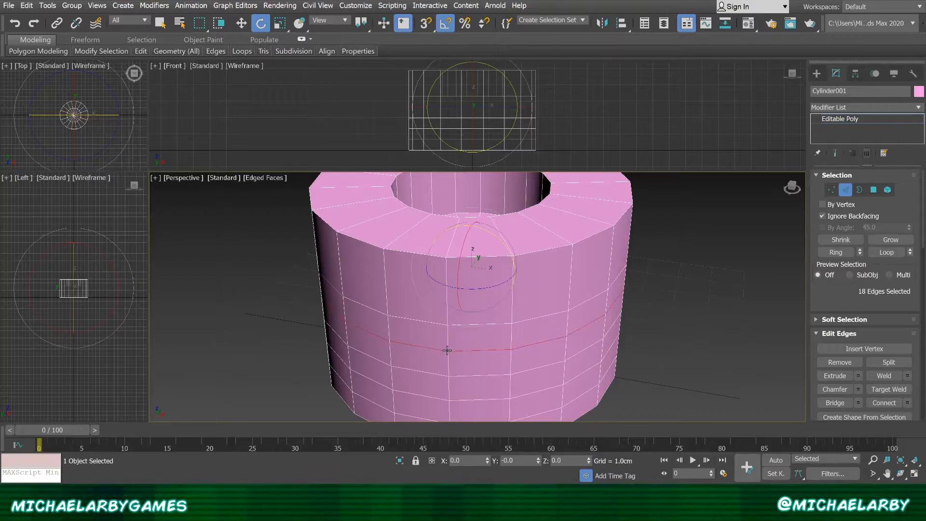
Convert the edge loop selection to its vertices, convert those to all attached edges, and switch to polygon selection.
{"action": "left_click", "coordinate": [832, 189], "text": "ctrl"}
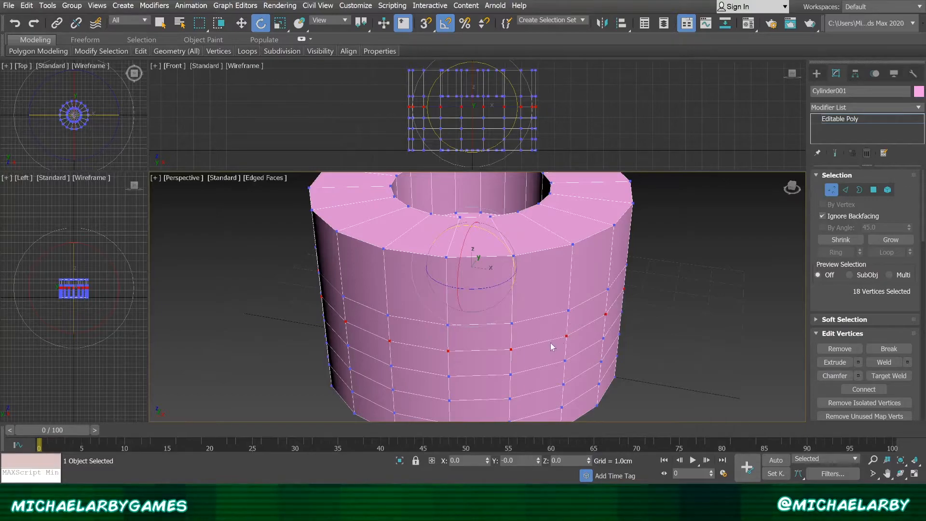
{"action": "left_click", "coordinate": [844, 191], "text": "ctrl"}
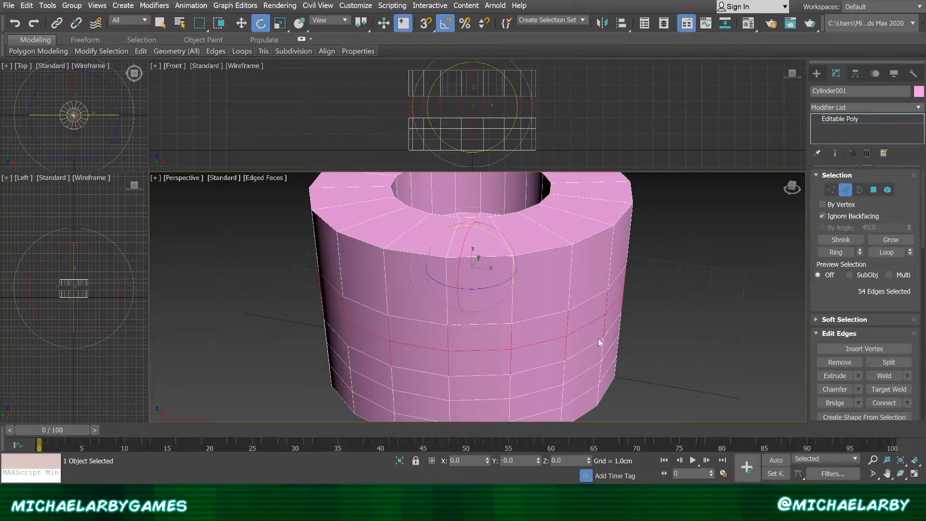
{"action": "left_click", "coordinate": [874, 190]}
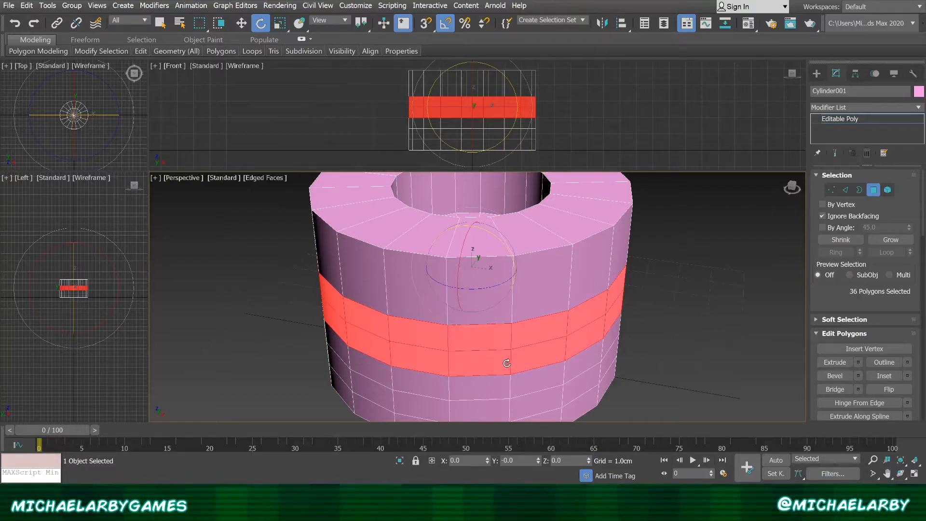
Replace the polygon band selection with a single polygon in the middle of the cylinder's front side wall.
{"action": "left_click", "coordinate": [475, 379]}
{"action": "left_click", "coordinate": [478, 365]}
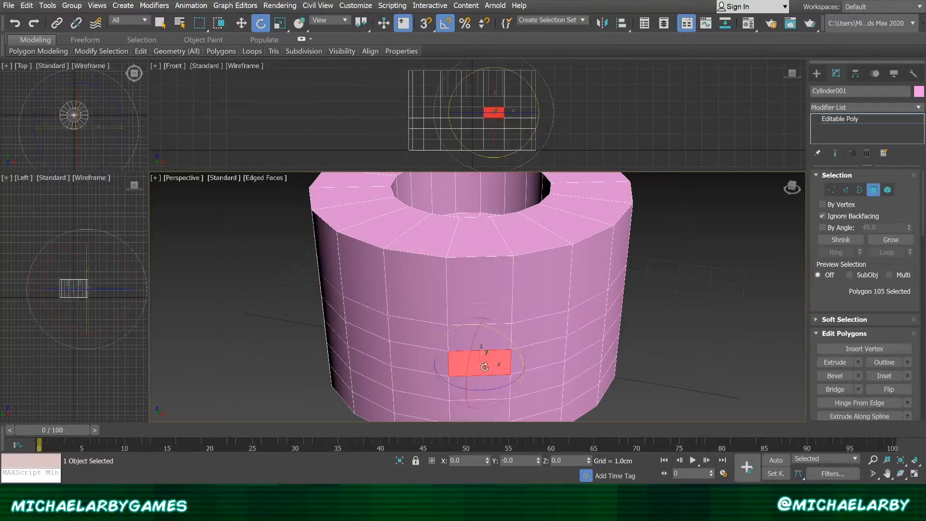
{"action": "middle_click_drag", "start_coordinate": [679, 300], "coordinate": [728, 269], "text": "alt"}
{"action": "scroll", "coordinate": [654, 261], "scroll_direction": "up", "scroll_amount": 3}
{"action": "scroll", "coordinate": [728, 269], "scroll_direction": "down", "scroll_amount": 3}
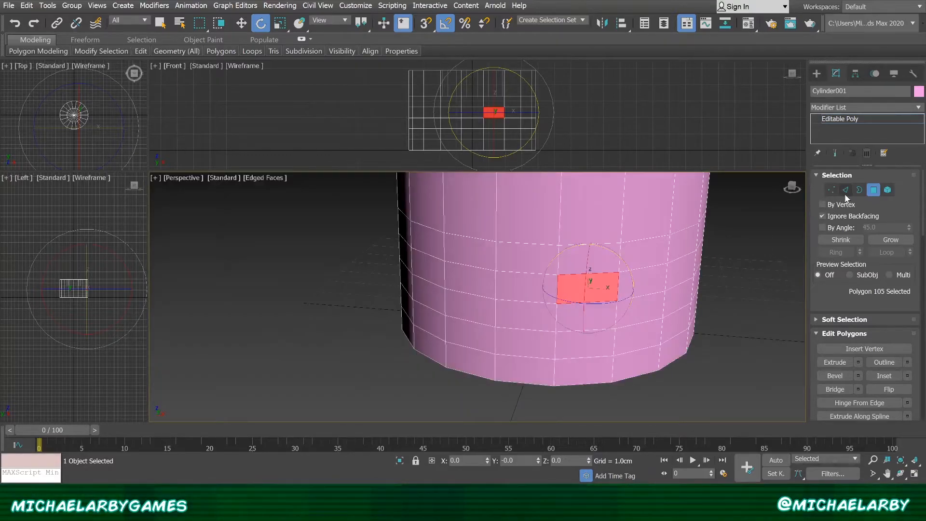
{"action": "scroll", "coordinate": [721, 275], "scroll_direction": "up", "scroll_amount": 3}
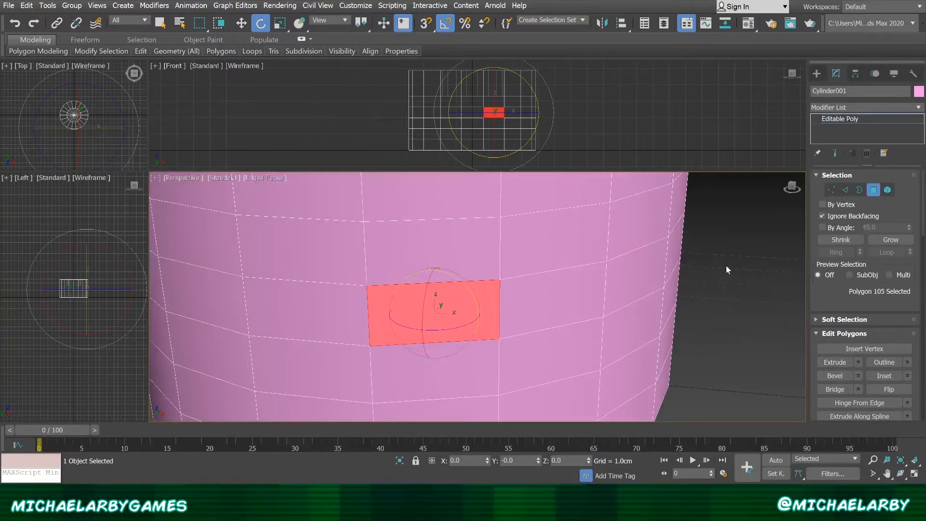
Convert the selected front polygon to its edges, switch to vertex selection, and clear the selected vertices.
{"action": "left_click", "coordinate": [846, 192], "text": "ctrl"}
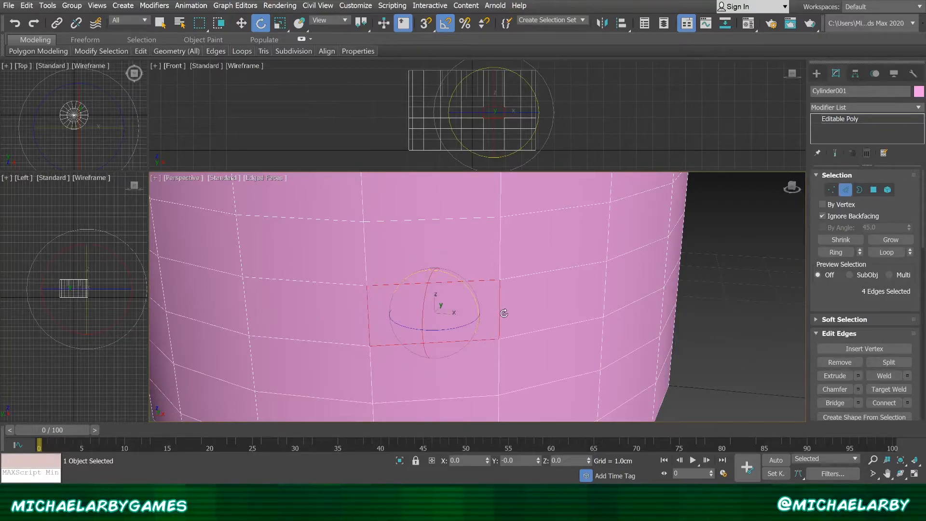
{"action": "left_click", "coordinate": [832, 191]}
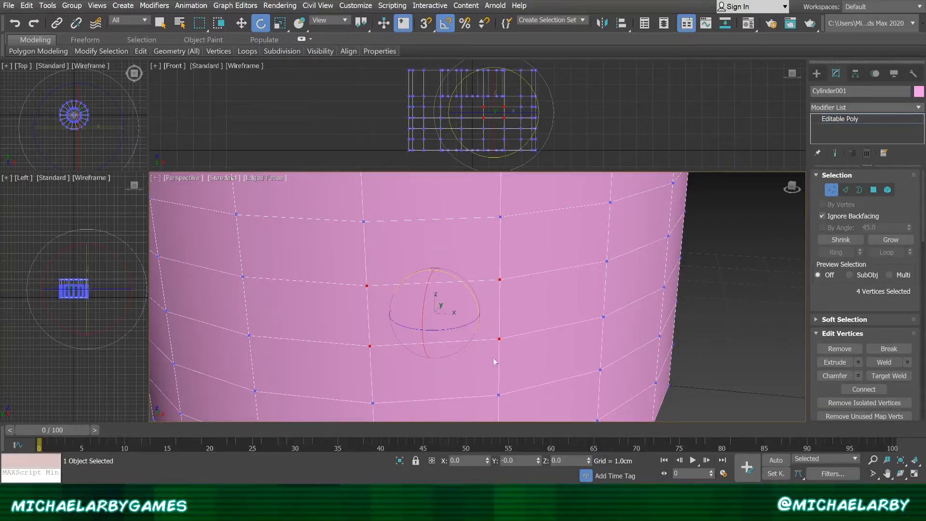
{"action": "left_click", "coordinate": [520, 352]}
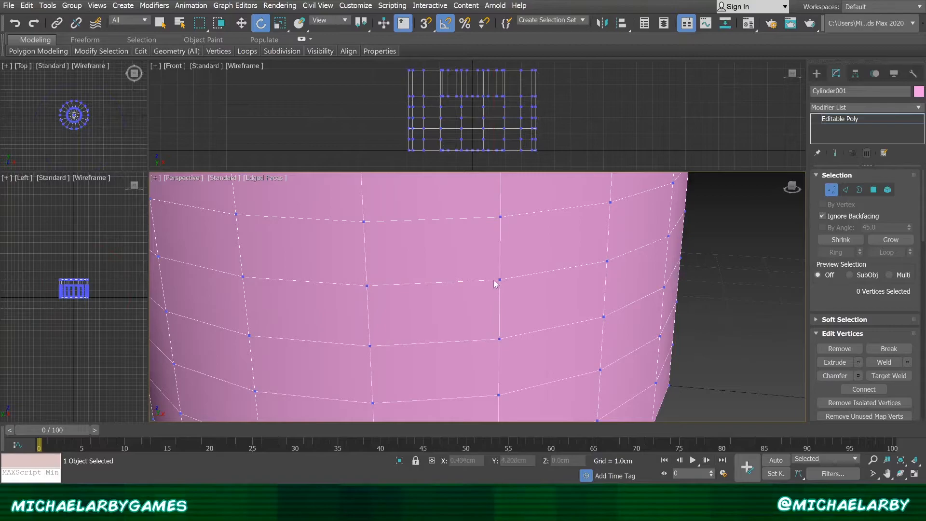
Select the vertex at the centre of the recess floor and convert it to the polygons surrounding it.
{"action": "scroll", "coordinate": [499, 279], "scroll_direction": "down", "scroll_amount": 6}
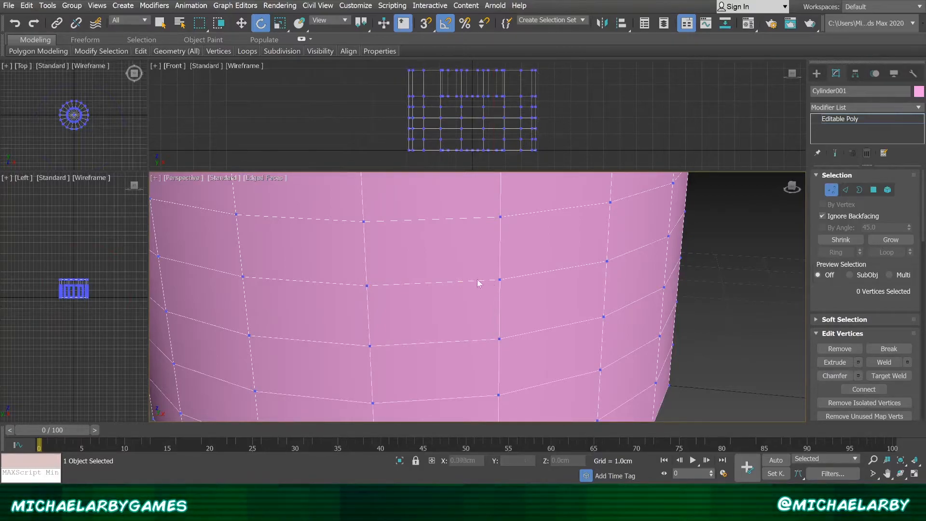
{"action": "middle_click_drag", "start_coordinate": [462, 261], "coordinate": [475, 324], "text": "alt"}
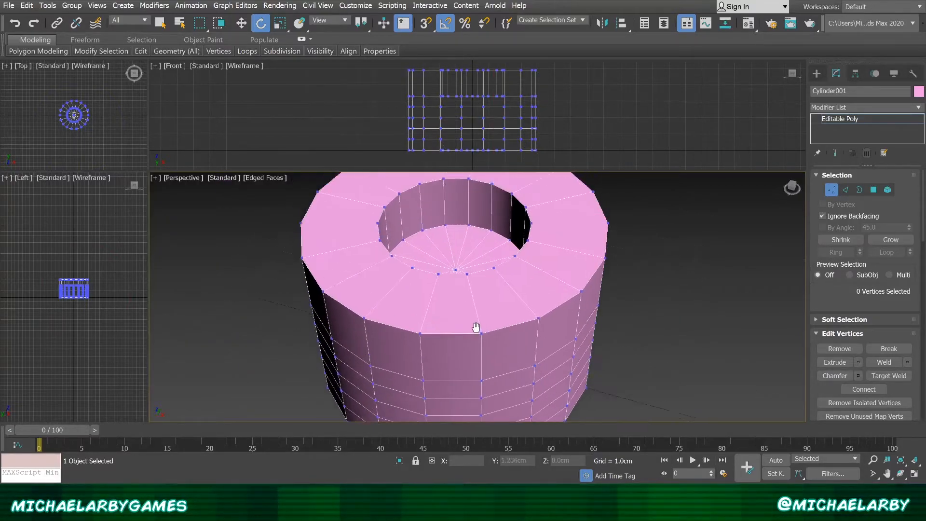
{"action": "scroll", "coordinate": [461, 268], "scroll_direction": "up", "scroll_amount": 5}
{"action": "scroll", "coordinate": [447, 261], "scroll_direction": "up", "scroll_amount": 5}
{"action": "middle_click_drag", "start_coordinate": [448, 262], "coordinate": [463, 288]}
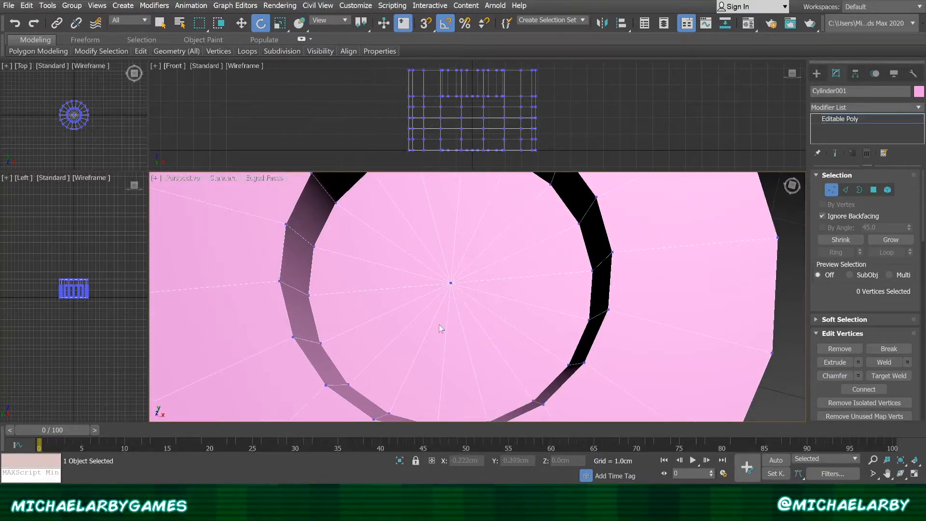
{"action": "left_click", "coordinate": [450, 284]}
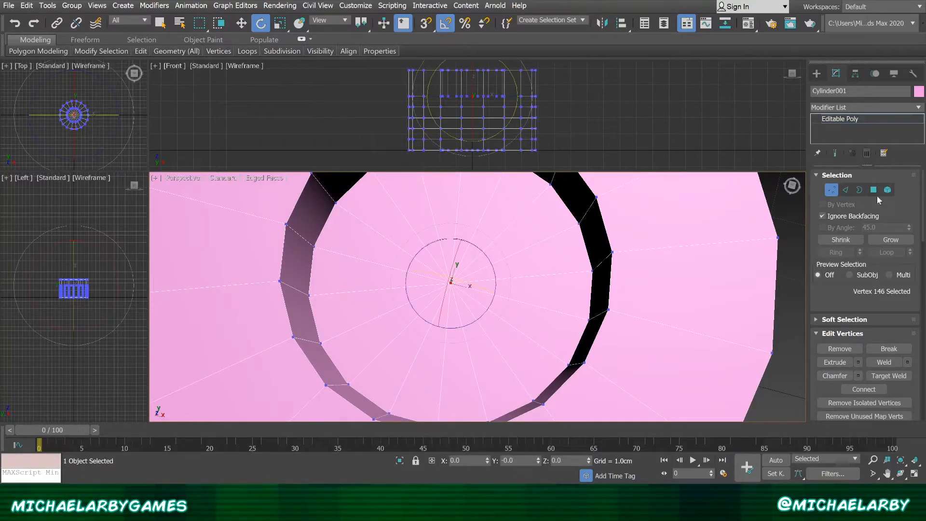
{"action": "left_click", "coordinate": [873, 190], "text": "ctrl"}
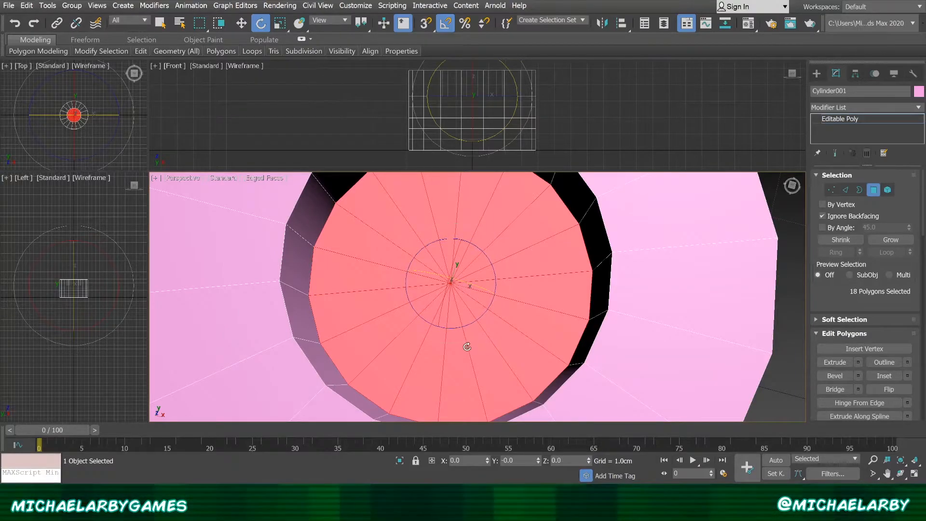
{"action": "scroll", "coordinate": [467, 347], "scroll_direction": "down", "scroll_amount": 6}
{"action": "mouse_move", "coordinate": [468, 345]}
{"action": "middle_mouse_down", "text": "alt"}
{"action": "mouse_move", "coordinate": [471, 363]}
{"action": "mouse_move", "coordinate": [472, 352]}
{"action": "middle_mouse_up", "text": "alt"}
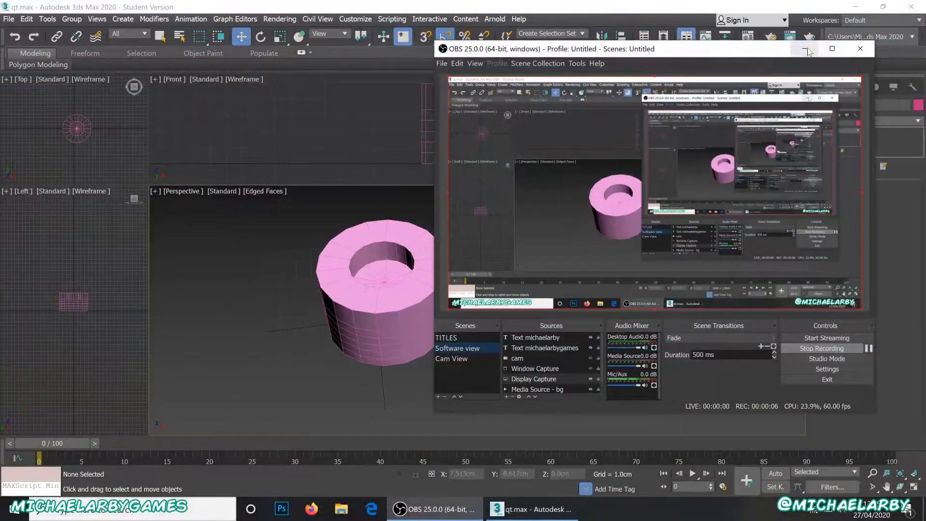
Clone the cylinder as a Copy named Cylinder002 and move the clone along X to about 10.35 cm.
{"action": "left_click", "coordinate": [824, 45]}
{"action": "left_click", "coordinate": [431, 300]}
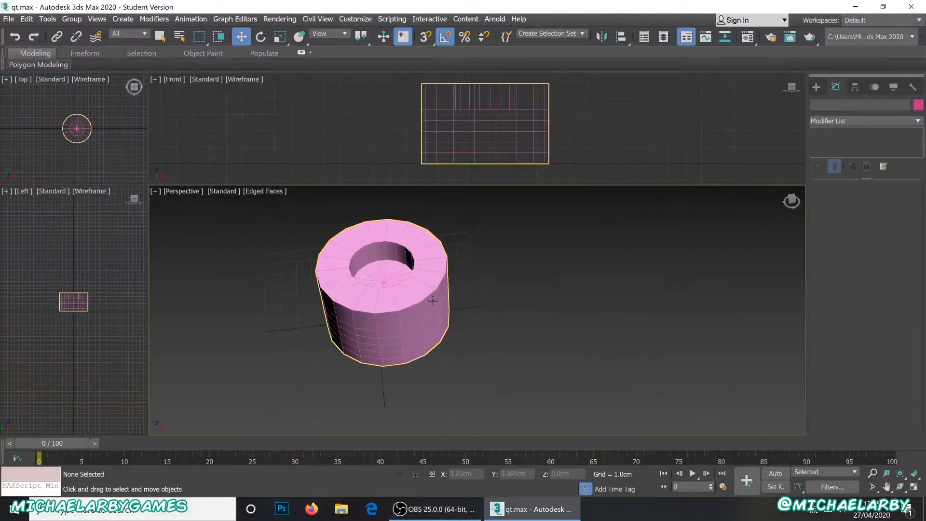
{"action": "right_click", "coordinate": [409, 315]}
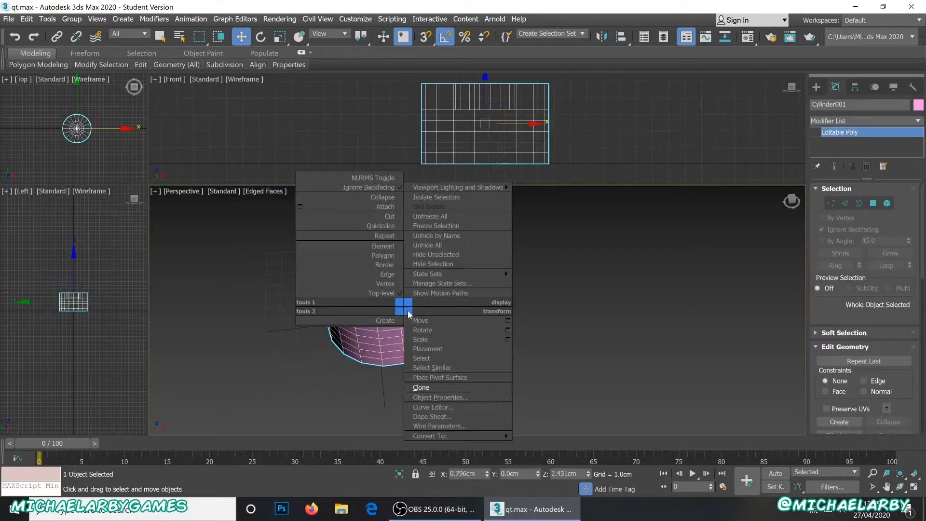
{"action": "left_click", "coordinate": [428, 388]}
{"action": "left_click_drag", "start_coordinate": [440, 193], "coordinate": [526, 199]}
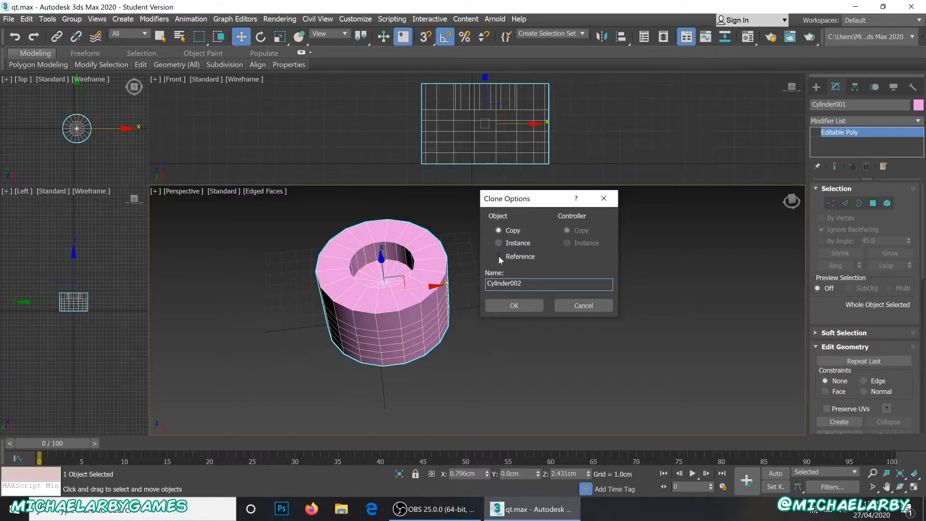
{"action": "left_click", "coordinate": [512, 306]}
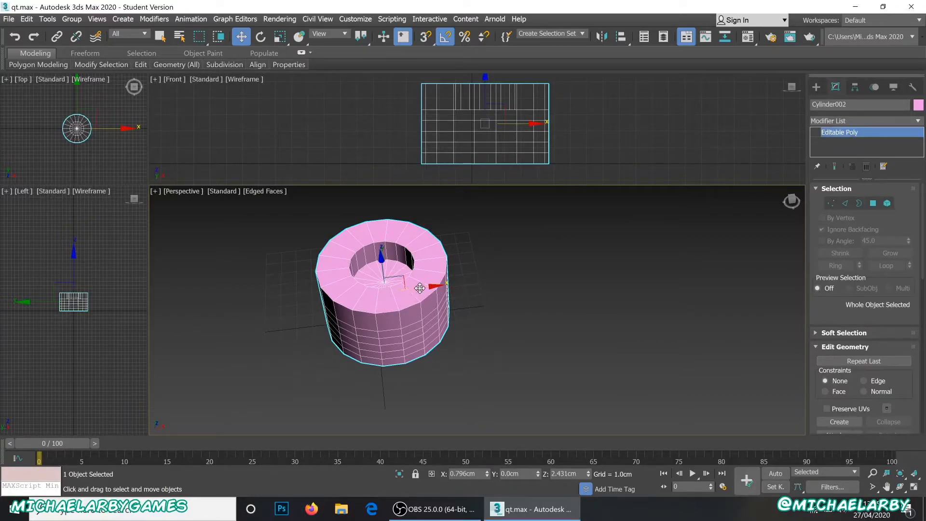
{"action": "left_click_drag", "start_coordinate": [423, 287], "coordinate": [572, 270]}
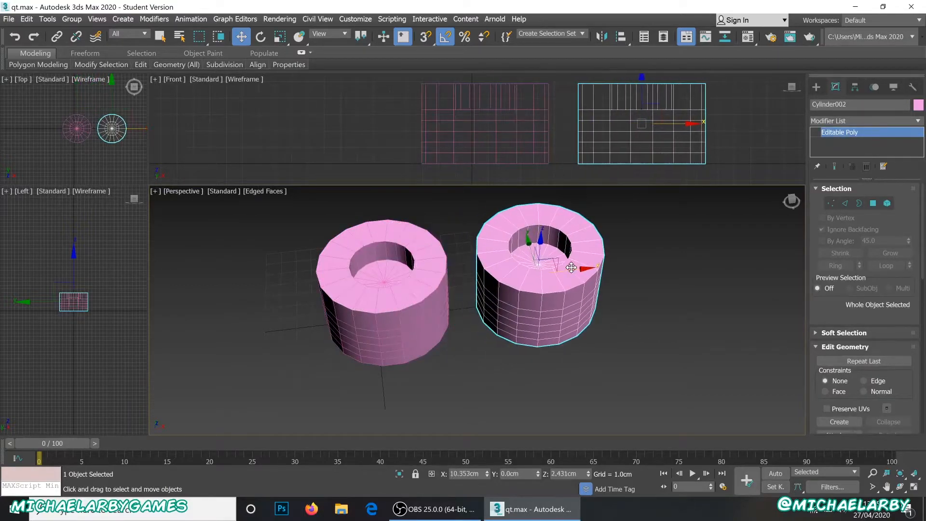
Select the cloned cylinder beside the original and delete it.
{"action": "left_click", "coordinate": [553, 379]}
{"action": "left_click", "coordinate": [542, 300]}
{"action": "key", "text": "Delete"}
Clone the original cylinder along X with the first clone at about 12.17 cm, using Copy and 4 copies.
{"action": "left_click", "coordinate": [416, 290]}
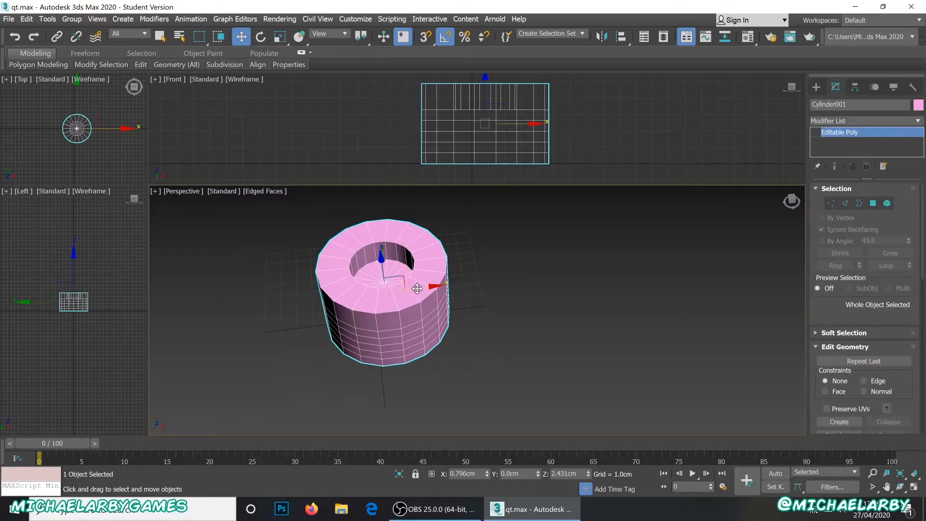
{"action": "mouse_move", "coordinate": [417, 289]}
{"action": "left_mouse_down", "text": "shift"}
{"action": "mouse_move", "coordinate": [662, 269]}
{"action": "mouse_move", "coordinate": [601, 280]}
{"action": "left_mouse_up", "text": "shift"}
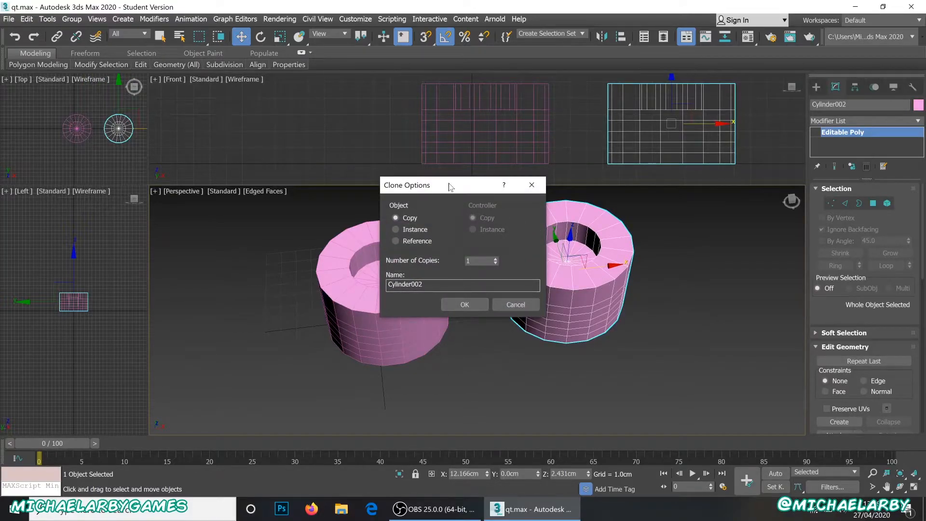
{"action": "mouse_move", "coordinate": [441, 188]}
{"action": "left_mouse_down"}
{"action": "mouse_move", "coordinate": [448, 156]}
{"action": "mouse_move", "coordinate": [200, 111]}
{"action": "left_mouse_up"}
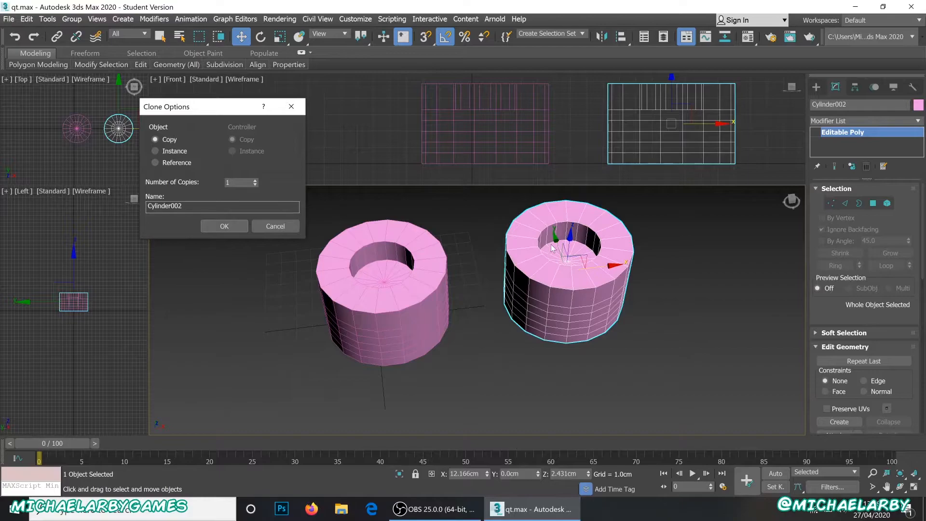
{"action": "left_click", "coordinate": [255, 180]}
{"action": "left_click", "coordinate": [224, 226]}
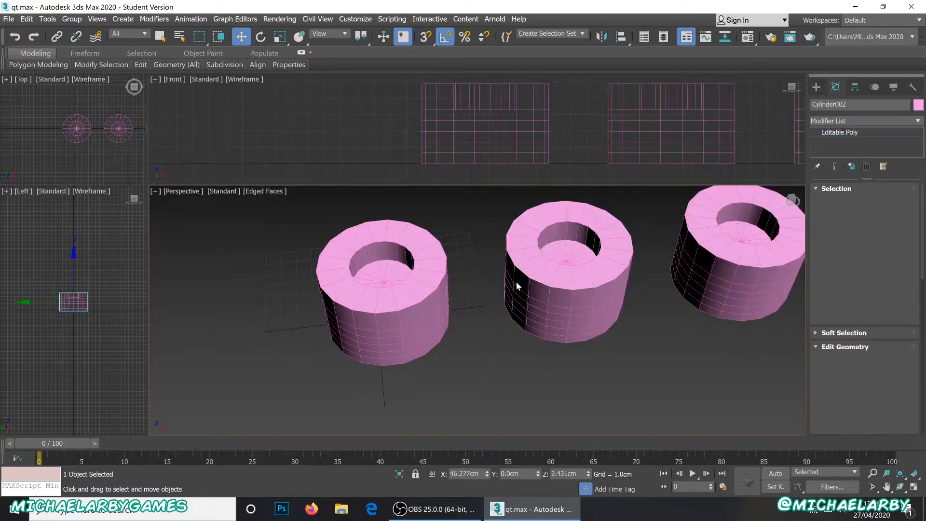
{"action": "scroll", "coordinate": [515, 282], "scroll_direction": "down", "scroll_amount": 6}
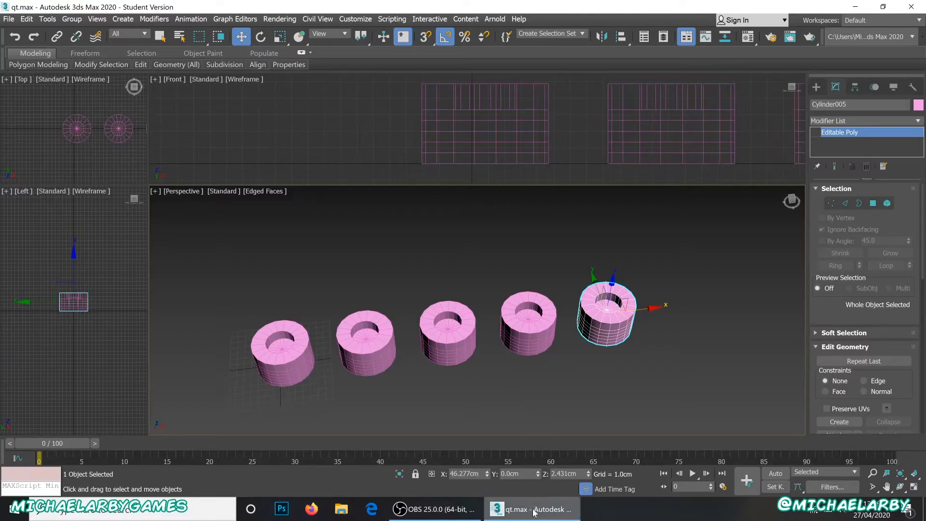
{"action": "left_click", "coordinate": [448, 507]}
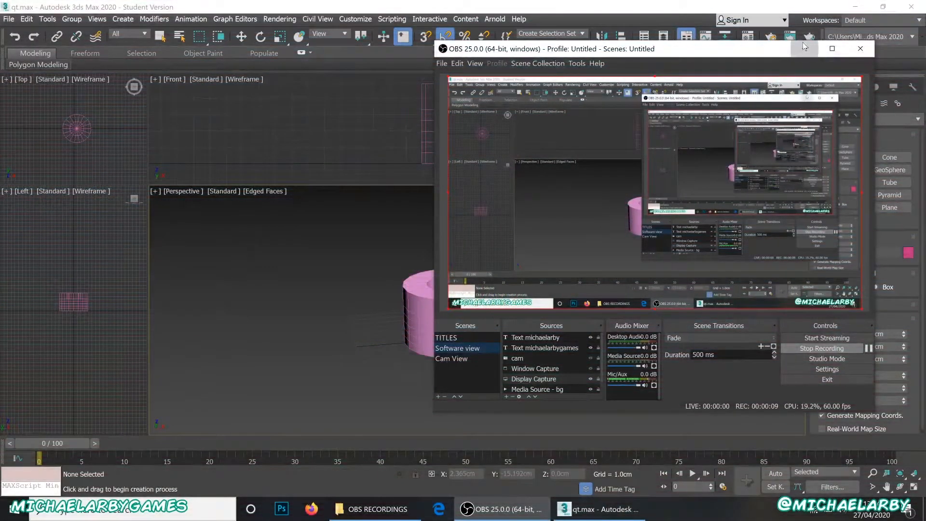
{"action": "left_click", "coordinate": [805, 48]}
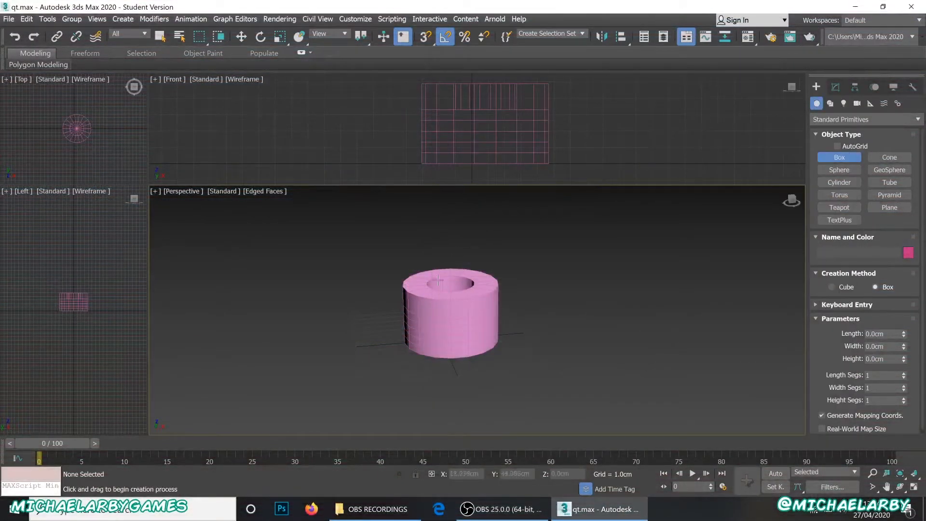
Create a box about 3.32 cm long, 2.90 cm wide and 1.20 cm high beside the cylinder, and undo it.
{"action": "mouse_move", "coordinate": [525, 318]}
{"action": "middle_mouse_down", "text": "alt"}
{"action": "mouse_move", "coordinate": [515, 325]}
{"action": "mouse_move", "coordinate": [509, 372]}
{"action": "mouse_move", "coordinate": [519, 316]}
{"action": "middle_mouse_up", "text": "alt"}
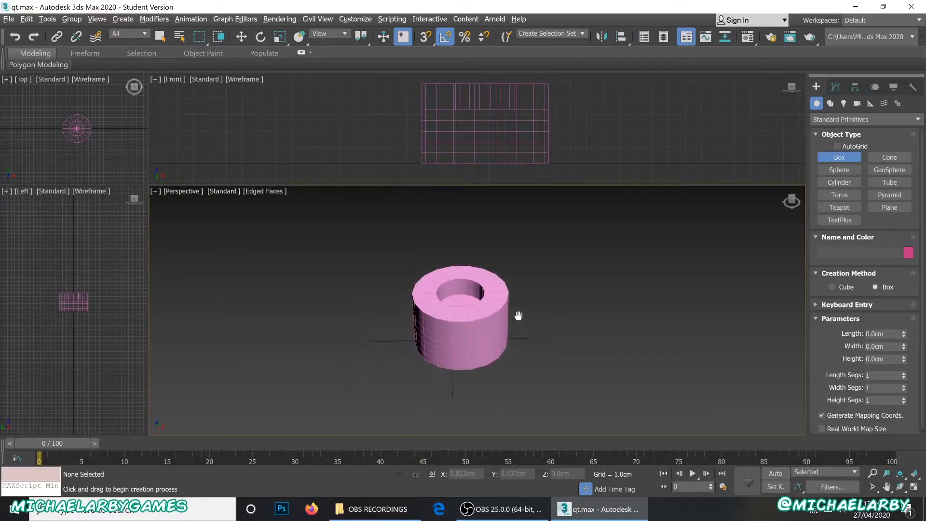
{"action": "scroll", "coordinate": [473, 309], "scroll_direction": "up", "scroll_amount": 3}
{"action": "left_click", "coordinate": [471, 311]}
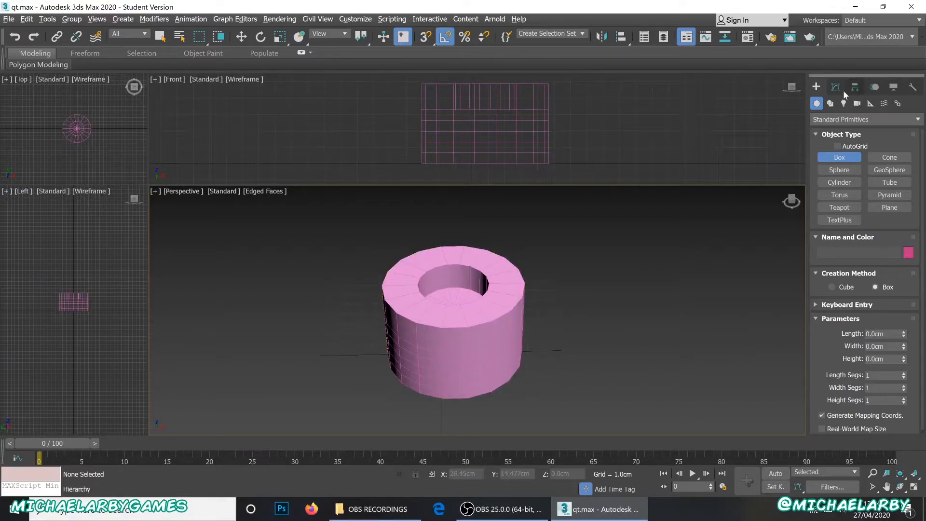
{"action": "left_click_drag", "start_coordinate": [579, 338], "coordinate": [646, 386]}
{"action": "left_click", "coordinate": [647, 359]}
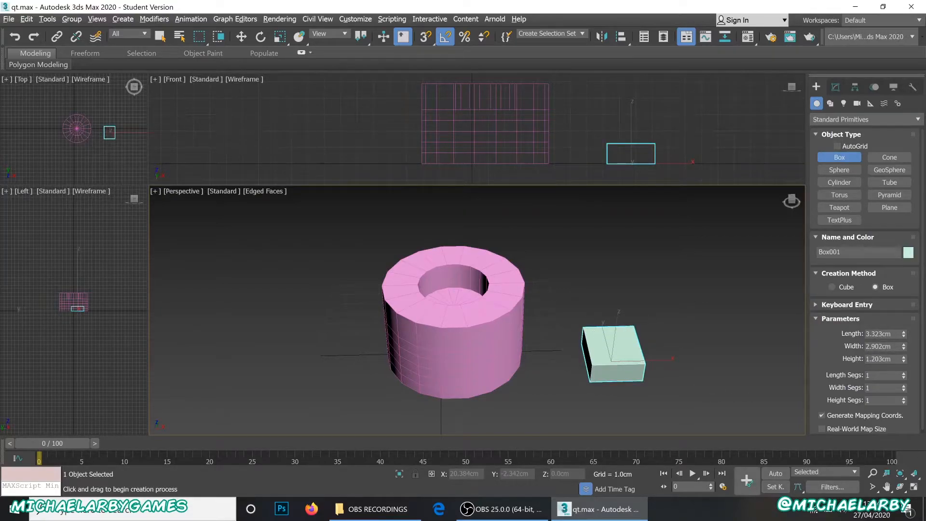
{"action": "key", "text": "ctrl+z"}
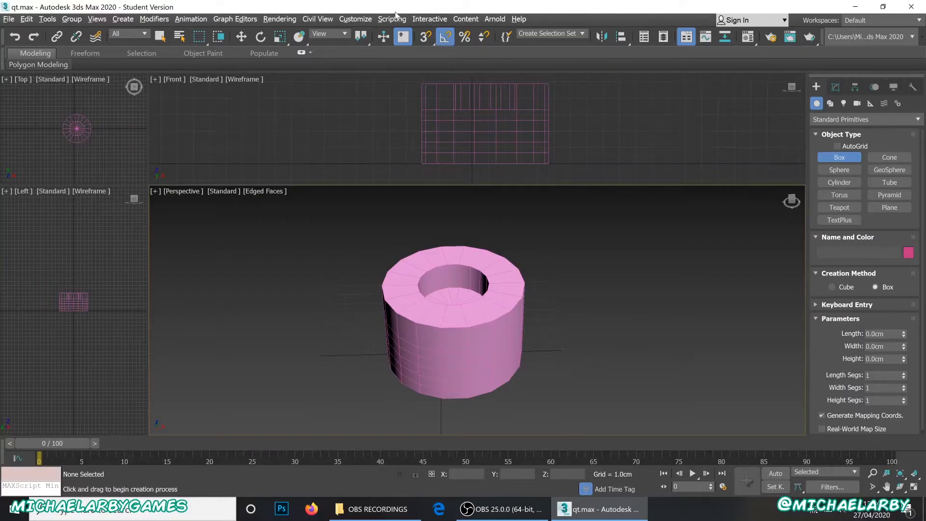
Set the display unit scale to Metric Centimeters in the units setup.
{"action": "left_click", "coordinate": [364, 21]}
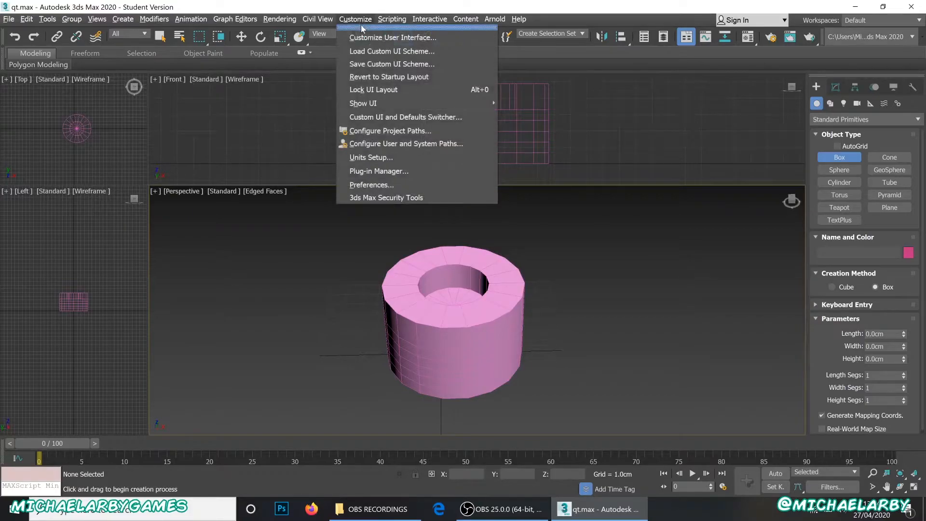
{"action": "left_click", "coordinate": [377, 158]}
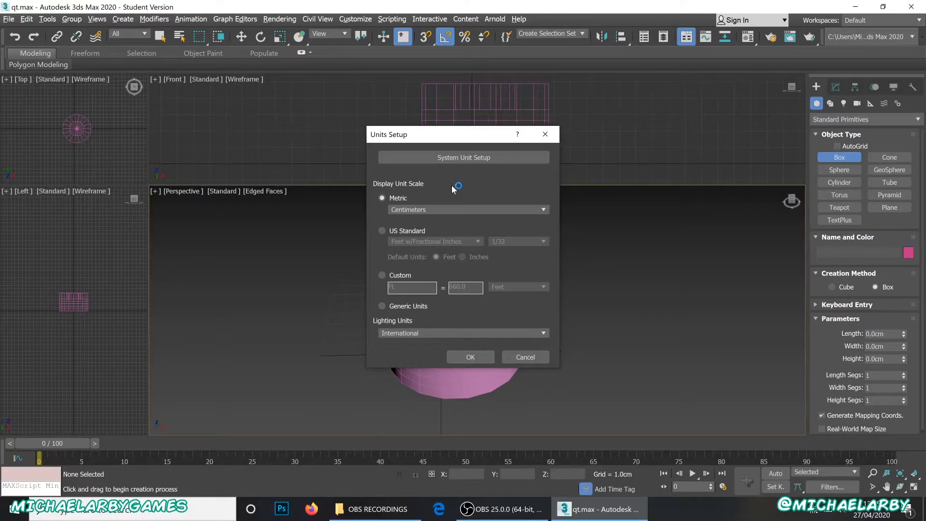
{"action": "left_click", "coordinate": [470, 210]}
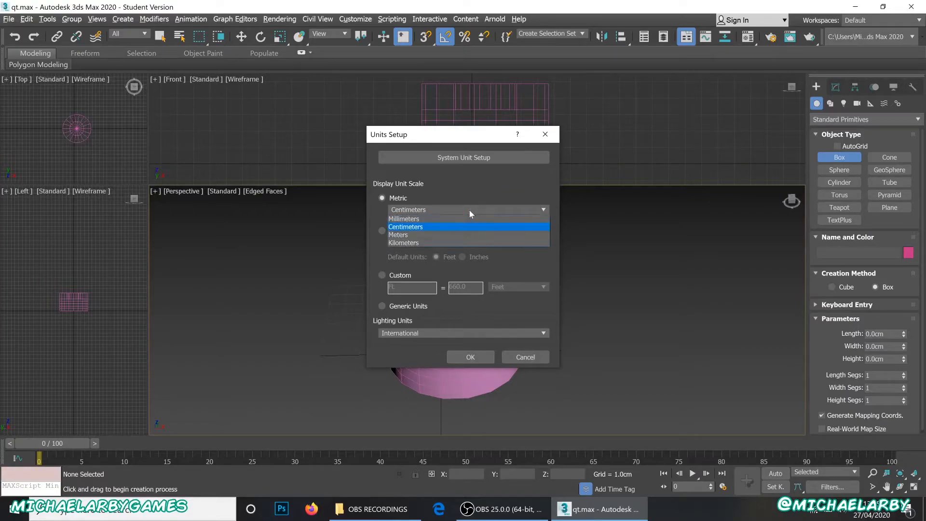
{"action": "left_click", "coordinate": [460, 212]}
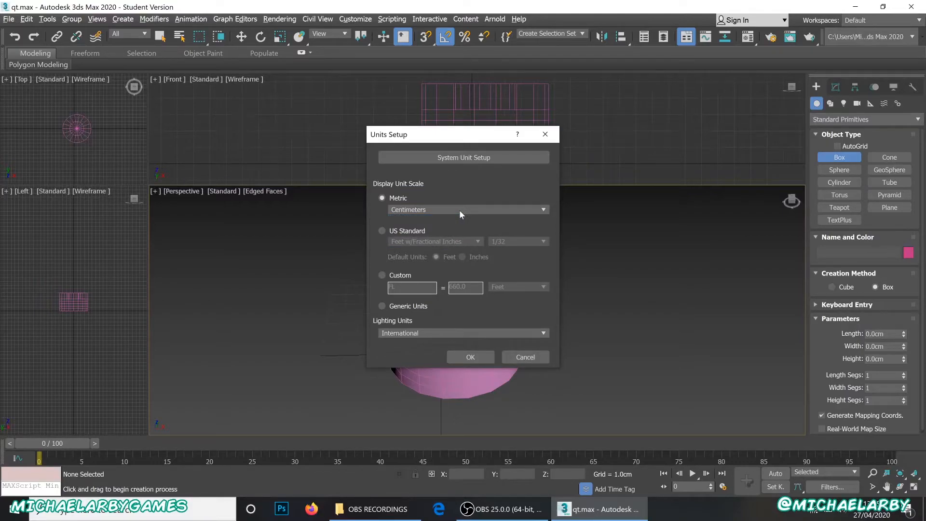
{"action": "left_click", "coordinate": [460, 210]}
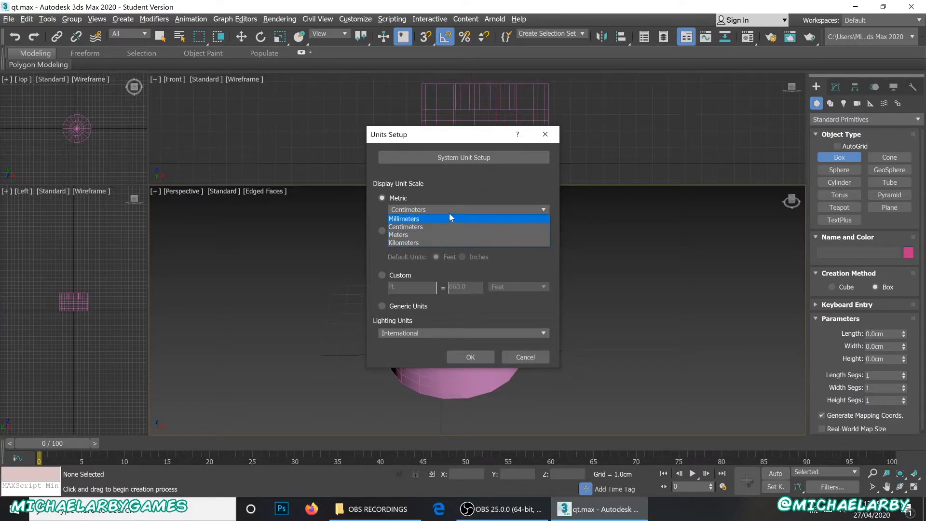
{"action": "left_click", "coordinate": [439, 226]}
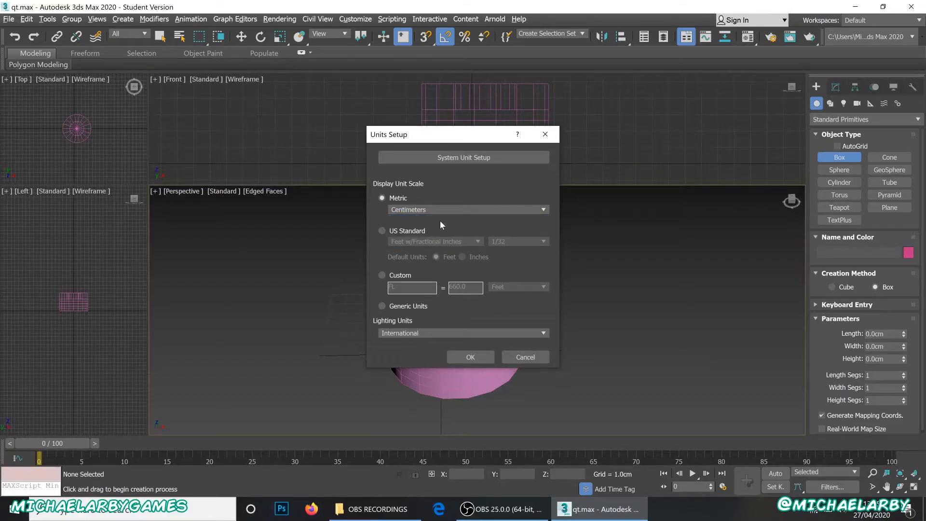
Set the system unit scale to 1 unit = 1.0 Millimeters and accept the units setup.
{"action": "left_click", "coordinate": [464, 158]}
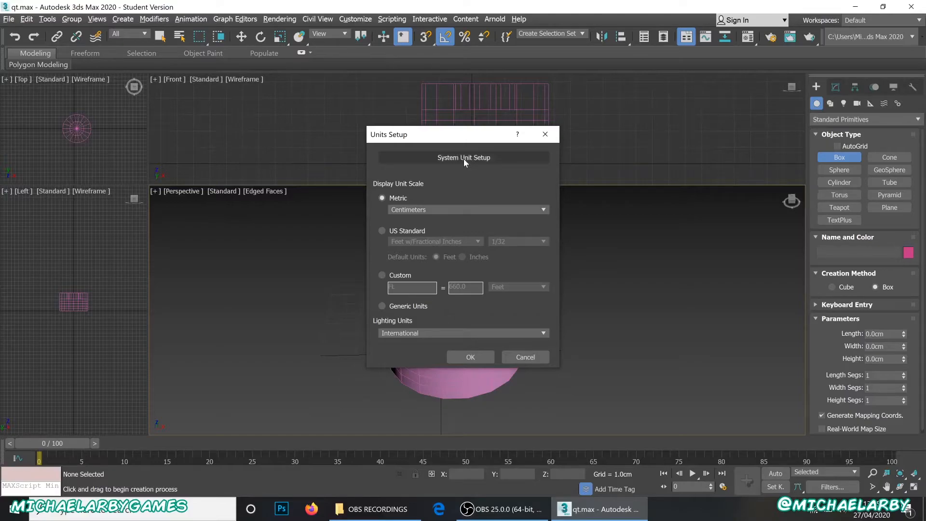
{"action": "left_click_drag", "start_coordinate": [446, 182], "coordinate": [671, 123]}
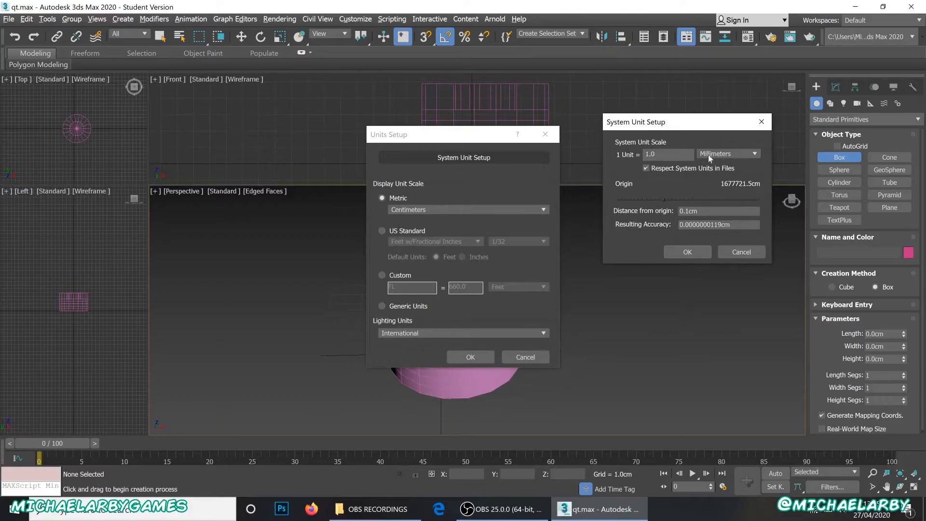
{"action": "left_click", "coordinate": [728, 155]}
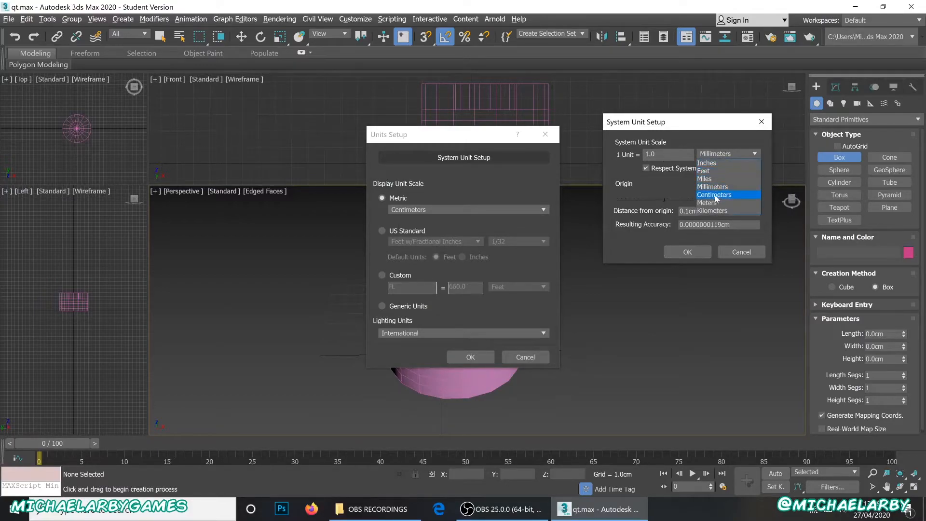
{"action": "left_click", "coordinate": [721, 153]}
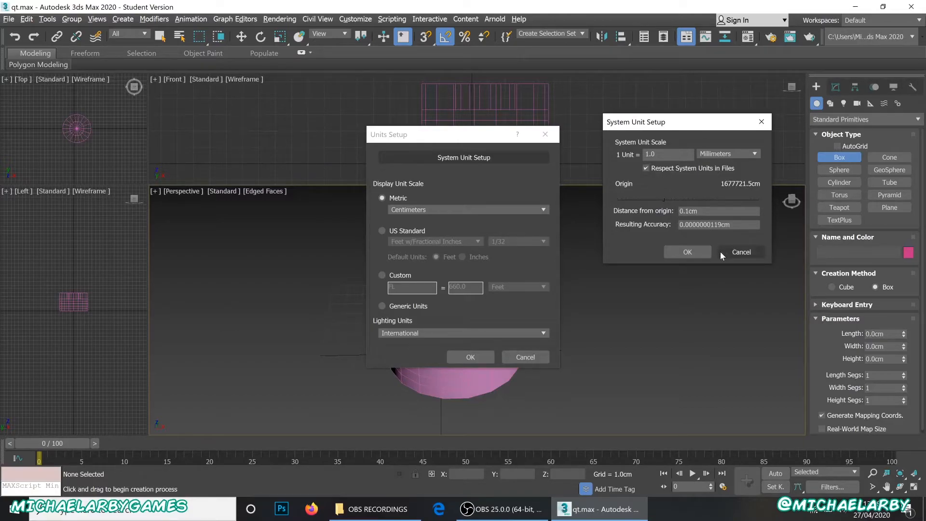
{"action": "left_click", "coordinate": [675, 253]}
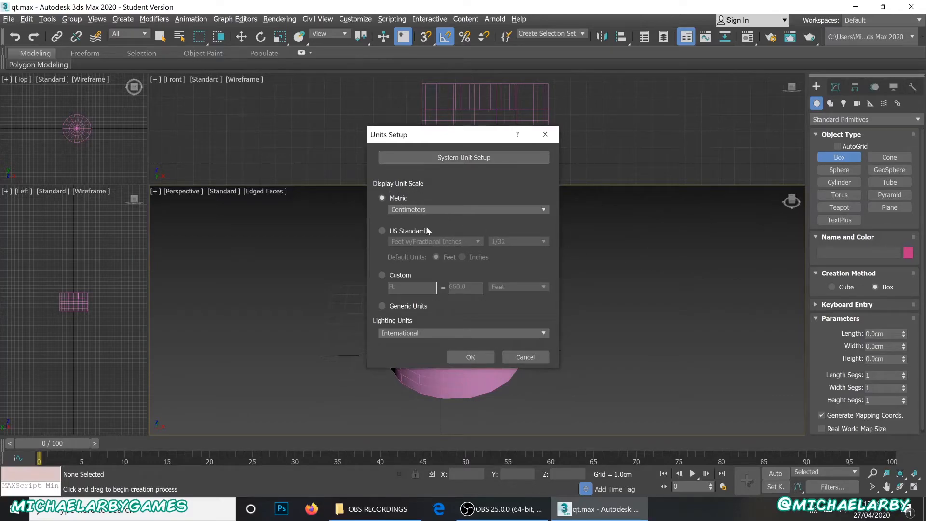
{"action": "left_click", "coordinate": [483, 355]}
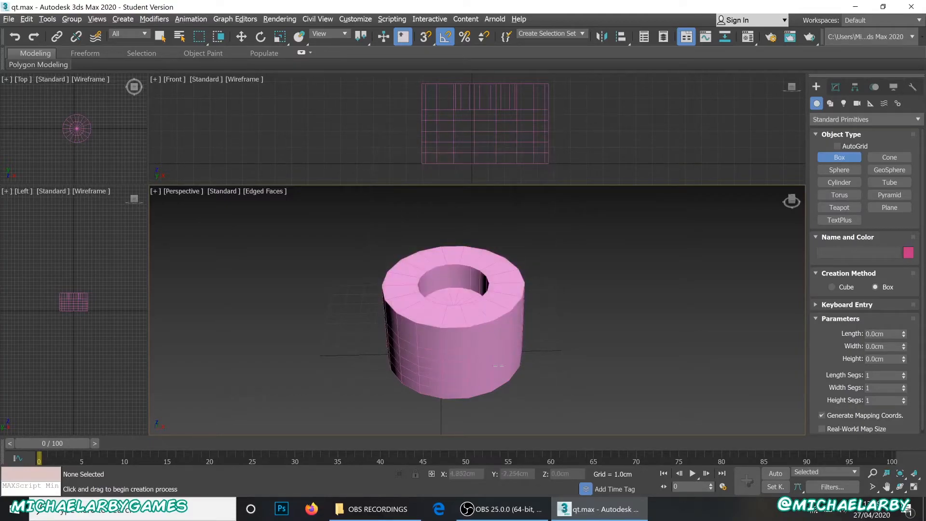
Create a box about 3.97 cm long, 4.67 cm wide and 4.29 cm high beside the cylinder.
{"action": "scroll", "coordinate": [450, 322], "scroll_direction": "up", "scroll_amount": 5}
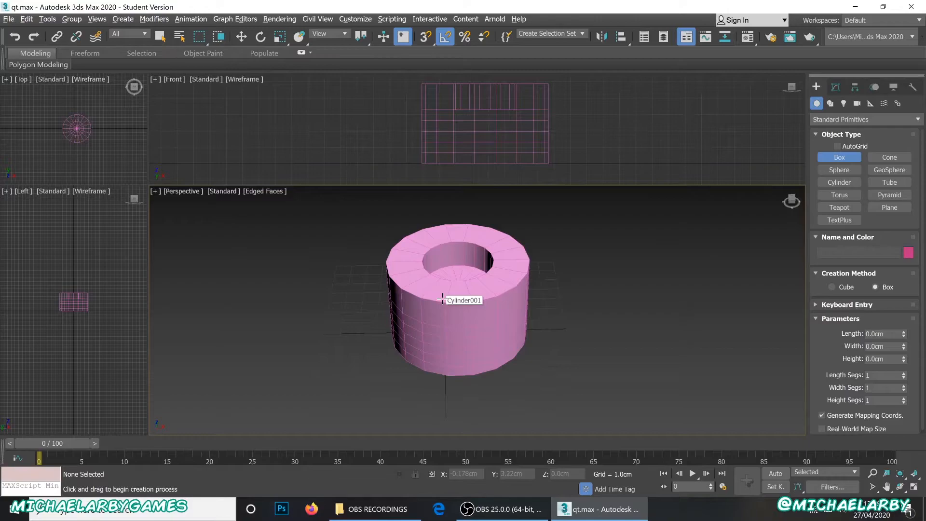
{"action": "scroll", "coordinate": [442, 299], "scroll_direction": "down", "scroll_amount": 3}
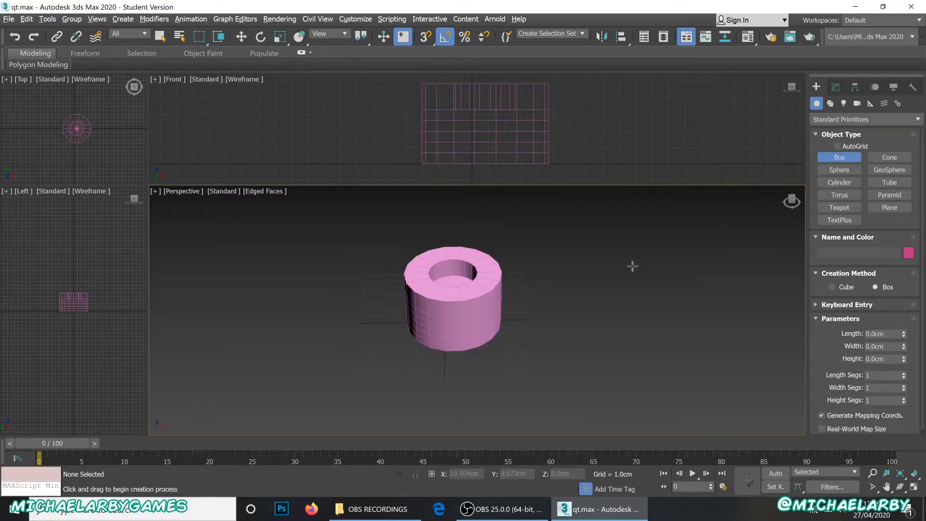
{"action": "left_click_drag", "start_coordinate": [520, 313], "coordinate": [582, 340]}
{"action": "left_click", "coordinate": [583, 297]}
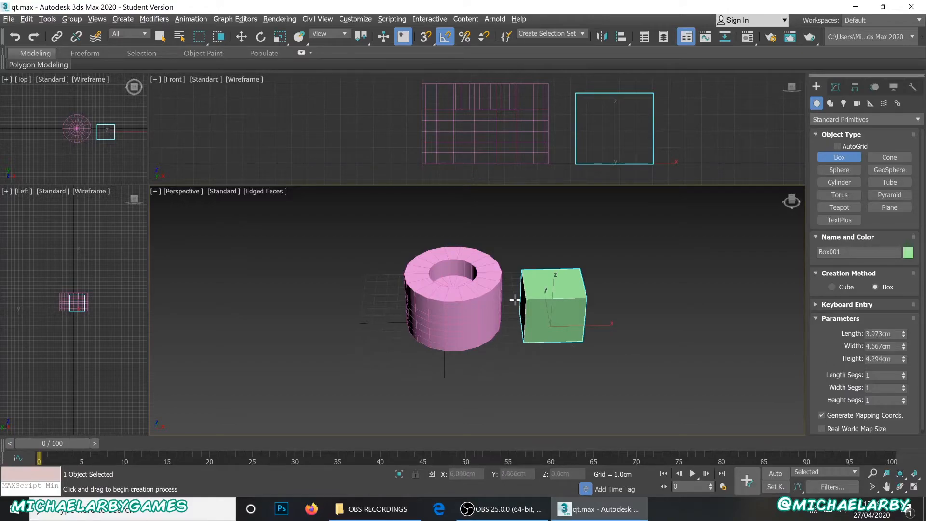
{"action": "scroll", "coordinate": [493, 323], "scroll_direction": "up", "scroll_amount": 2}
{"action": "scroll", "coordinate": [482, 333], "scroll_direction": "down", "scroll_amount": 2}
{"action": "scroll", "coordinate": [472, 337], "scroll_direction": "up", "scroll_amount": 3}
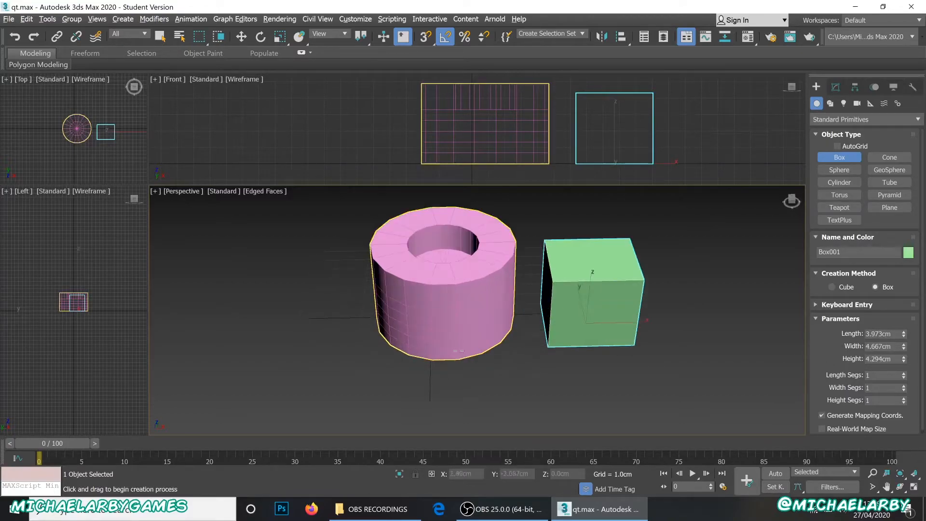
{"action": "scroll", "coordinate": [465, 344], "scroll_direction": "up", "scroll_amount": 2}
Set the home grid's Perspective View Grid Extent to 20 in the grid and snap settings.
{"action": "left_click", "coordinate": [48, 19]}
{"action": "mouse_move", "coordinate": [96, 341]}
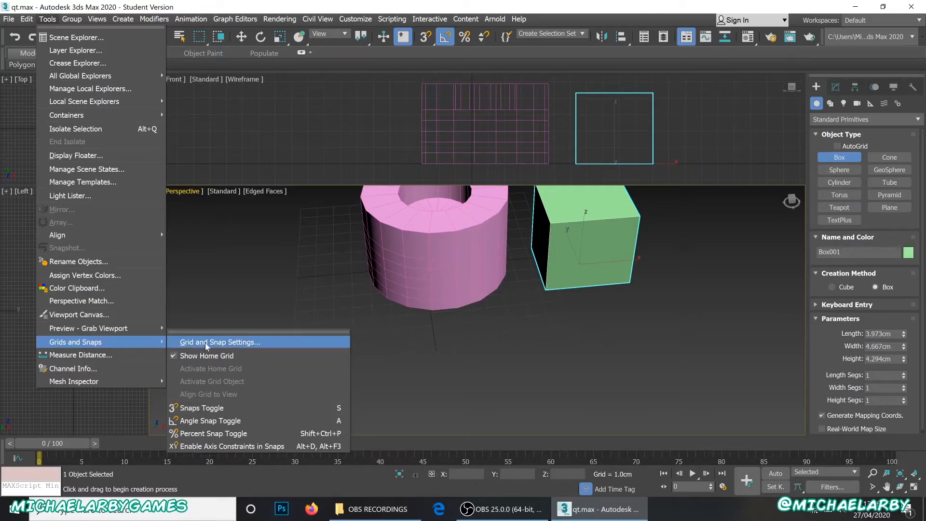
{"action": "left_click", "coordinate": [206, 343]}
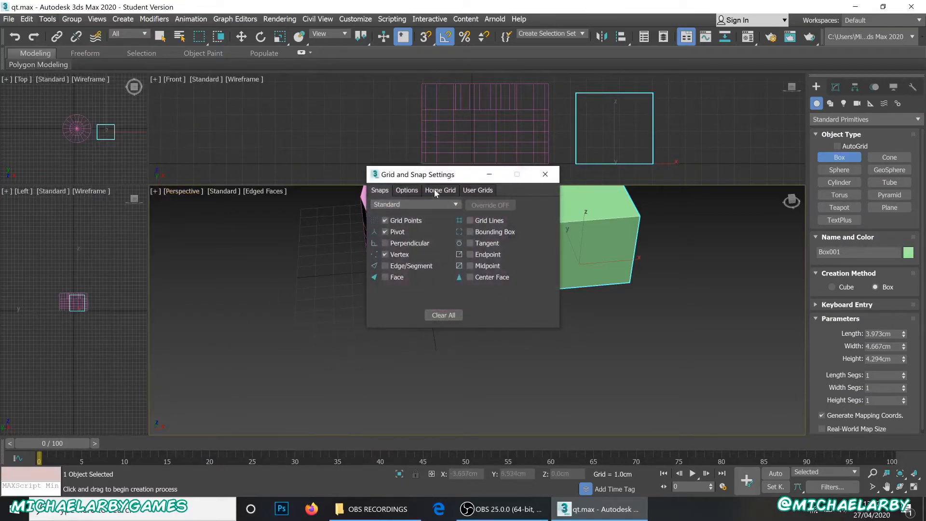
{"action": "left_click", "coordinate": [435, 192]}
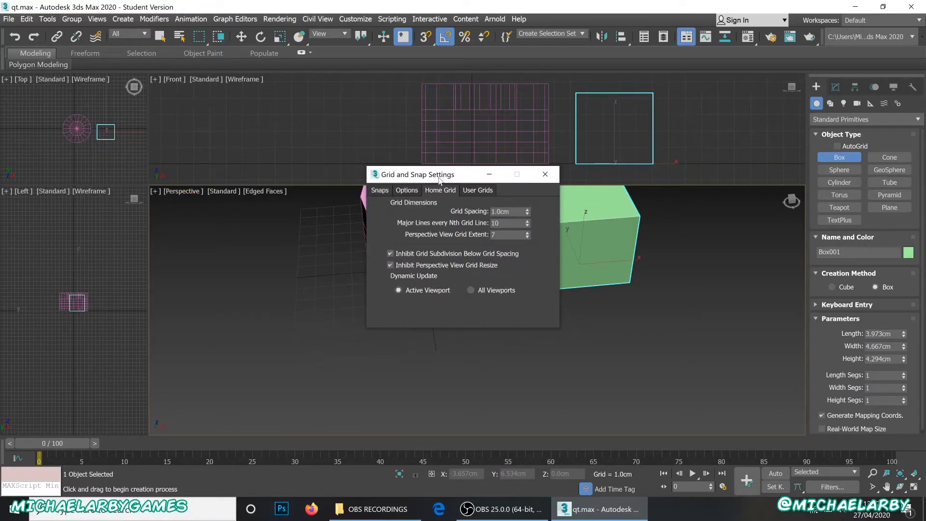
{"action": "left_click_drag", "start_coordinate": [439, 178], "coordinate": [741, 148]}
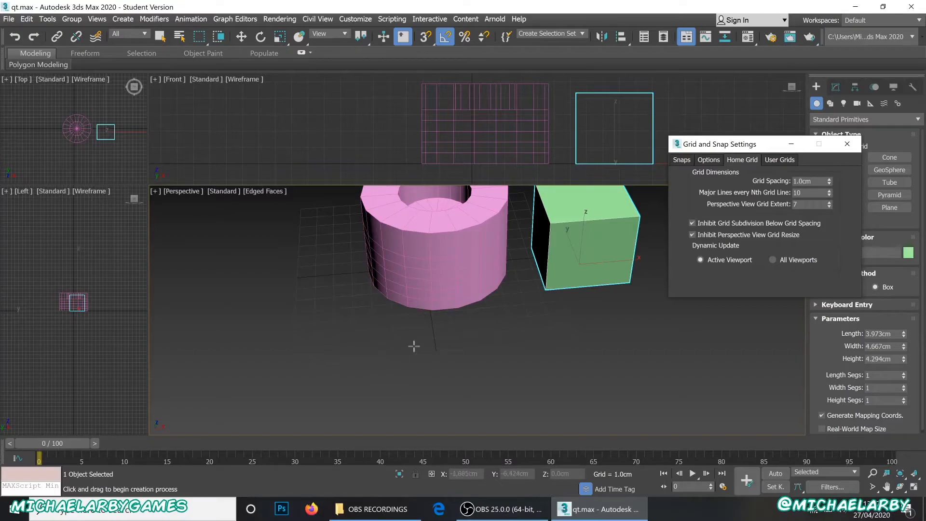
{"action": "left_click", "coordinate": [793, 205]}
{"action": "left_click", "coordinate": [815, 181]}
{"action": "left_click", "coordinate": [847, 144]}
{"action": "scroll", "coordinate": [424, 314], "scroll_direction": "down", "scroll_amount": 3}
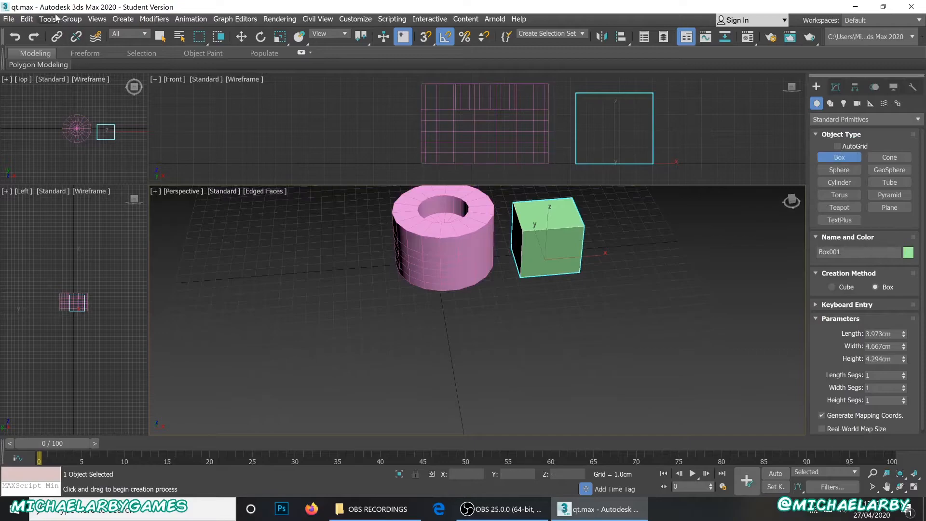
Set the home grid spacing to 5 cm in the grid and snap settings and close them.
{"action": "left_click", "coordinate": [27, 19]}
{"action": "left_click", "coordinate": [48, 19]}
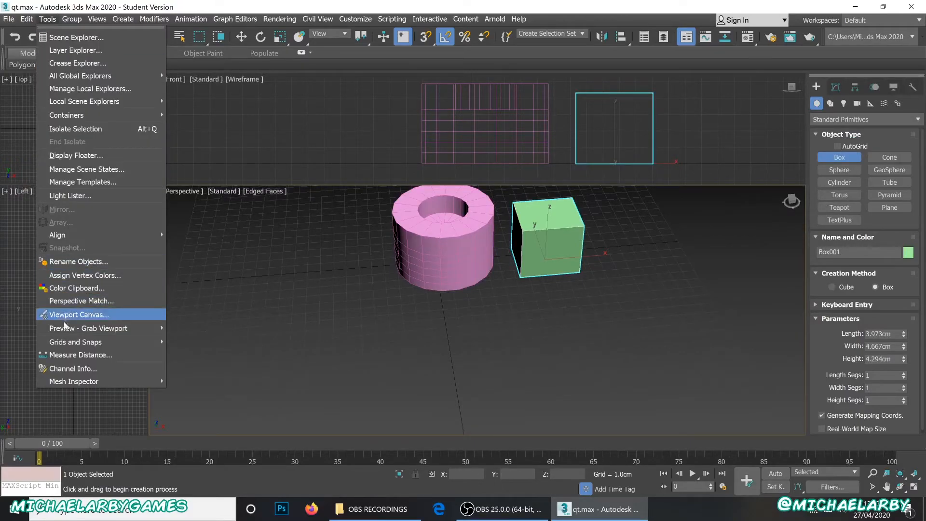
{"action": "mouse_move", "coordinate": [71, 330]}
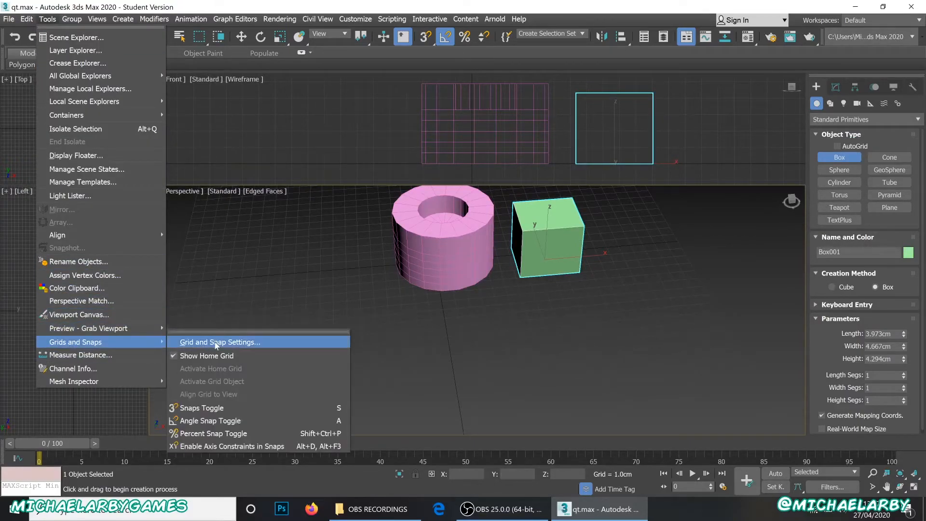
{"action": "left_click", "coordinate": [450, 227]}
{"action": "left_click", "coordinate": [742, 160]}
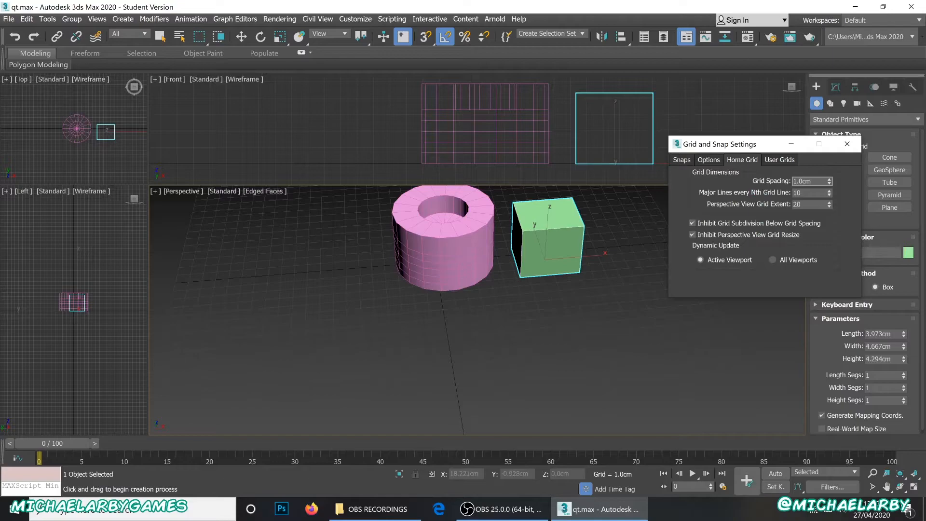
{"action": "key", "text": "BackSpace"}
{"action": "type", "text": "5"}
{"action": "key", "text": "Tab"}
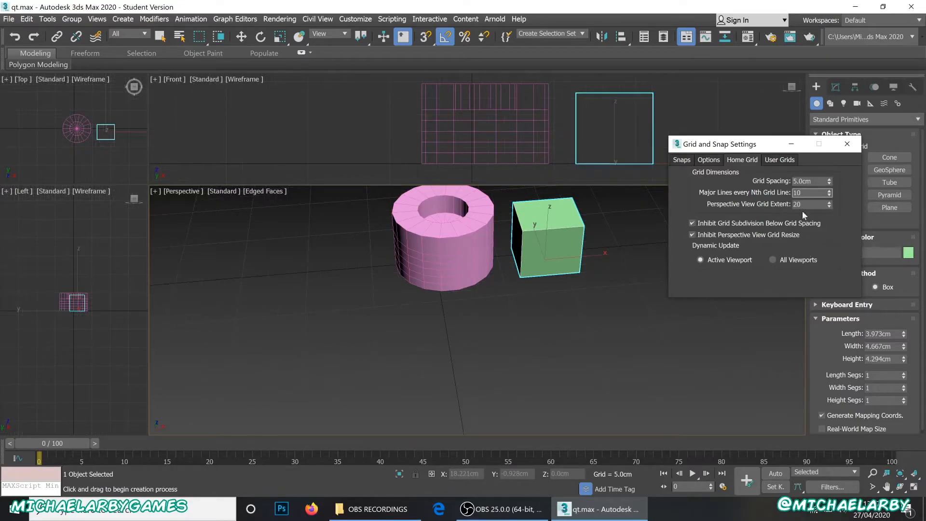
{"action": "key", "text": "Tab"}
{"action": "scroll", "coordinate": [371, 291], "scroll_direction": "down", "scroll_amount": 3}
{"action": "scroll", "coordinate": [370, 290], "scroll_direction": "down", "scroll_amount": 4}
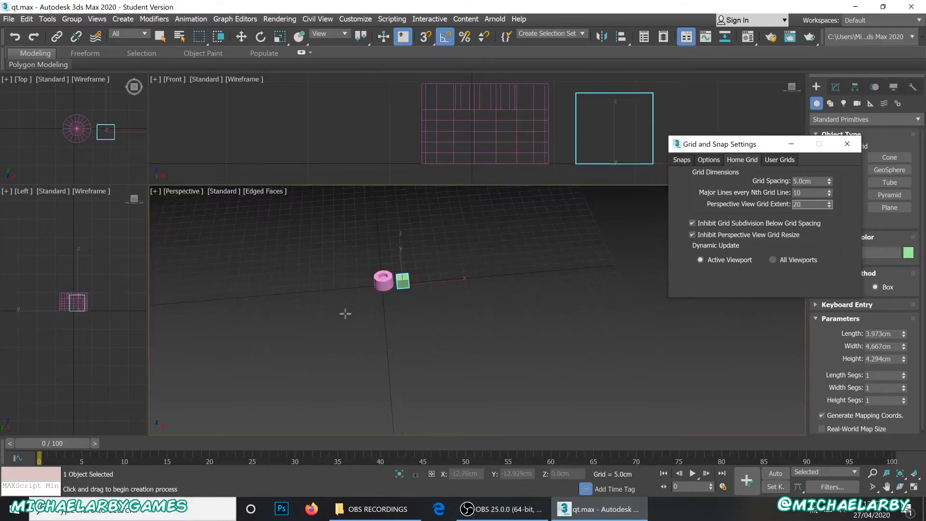
{"action": "middle_click_drag", "start_coordinate": [358, 302], "coordinate": [372, 261]}
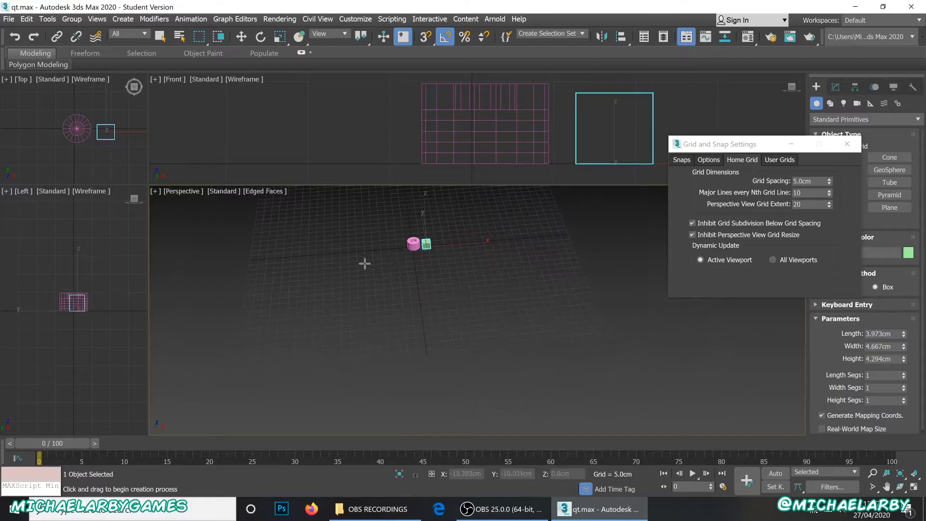
{"action": "scroll", "coordinate": [408, 254], "scroll_direction": "up", "scroll_amount": 2}
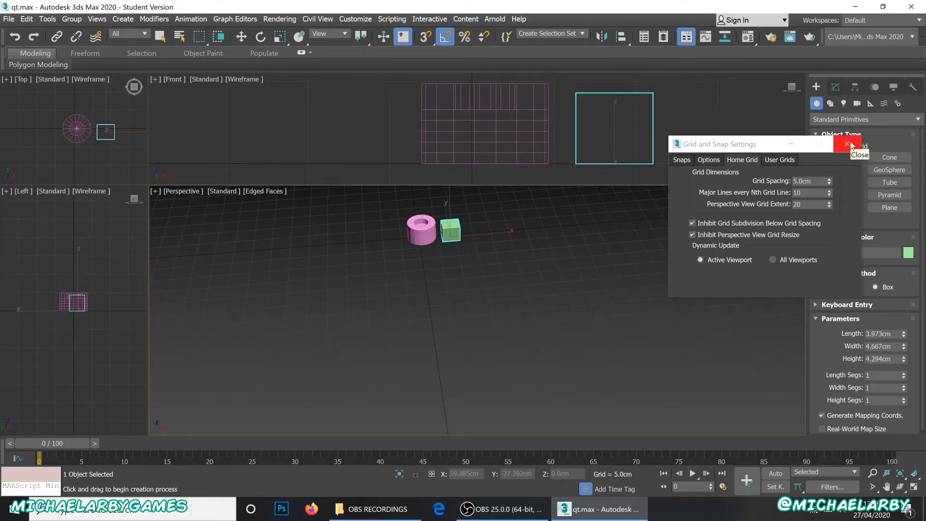
{"action": "left_click", "coordinate": [848, 144]}
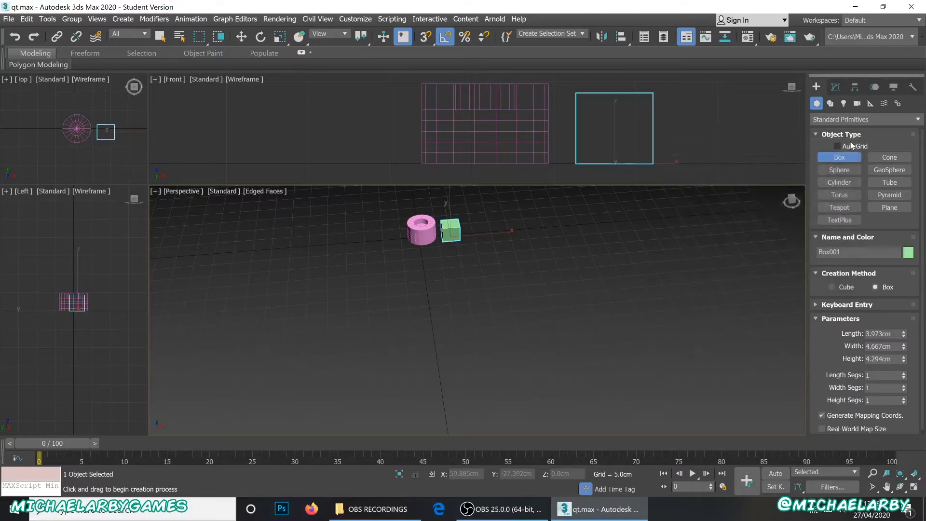
{"action": "left_click", "coordinate": [534, 515]}
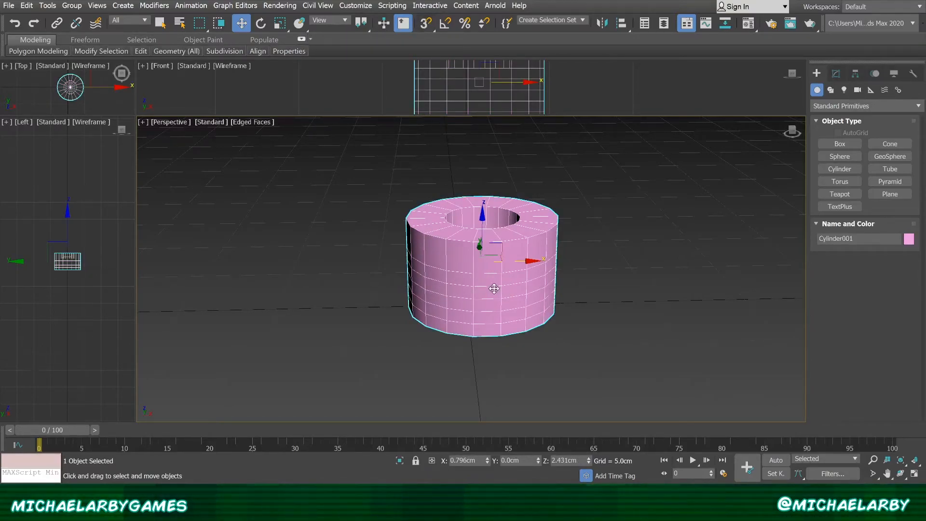
Rotate the cylinder freely about its Z axis by about 66 degrees and return it to its original orientation.
{"action": "left_click", "coordinate": [261, 22]}
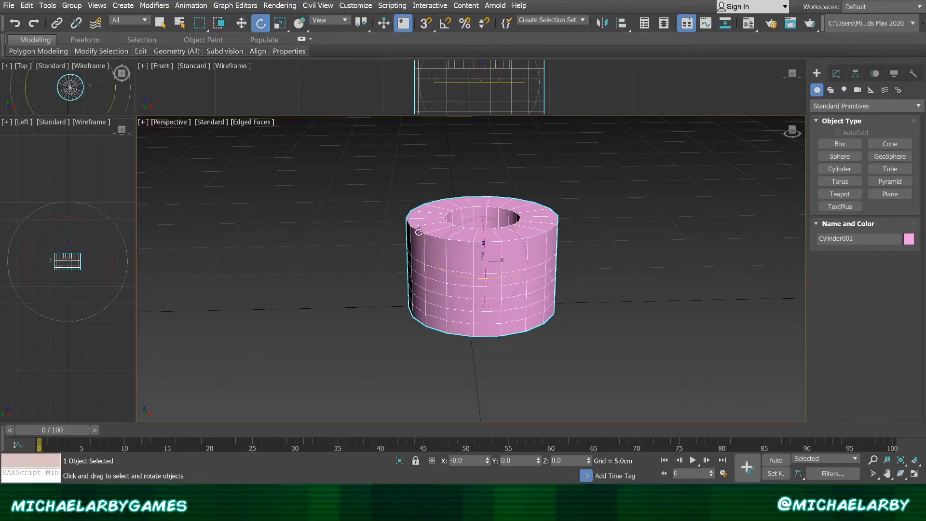
{"action": "scroll", "coordinate": [435, 251], "scroll_direction": "up", "scroll_amount": 2}
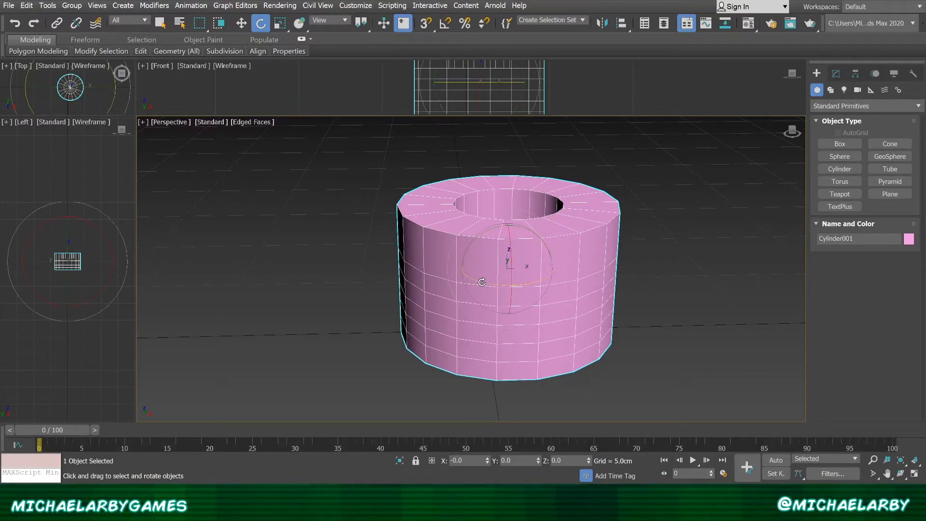
{"action": "left_click_drag", "start_coordinate": [482, 282], "coordinate": [523, 300]}
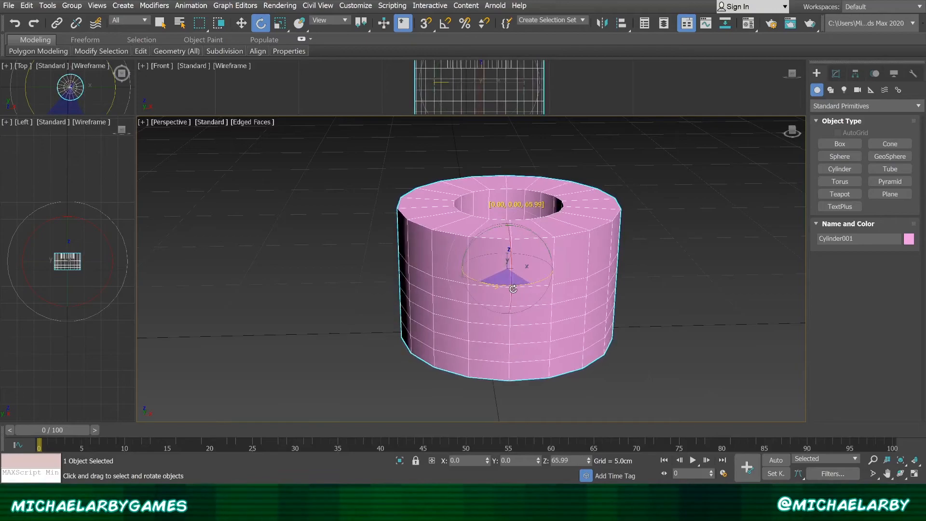
{"action": "left_click_drag", "start_coordinate": [508, 293], "coordinate": [505, 295]}
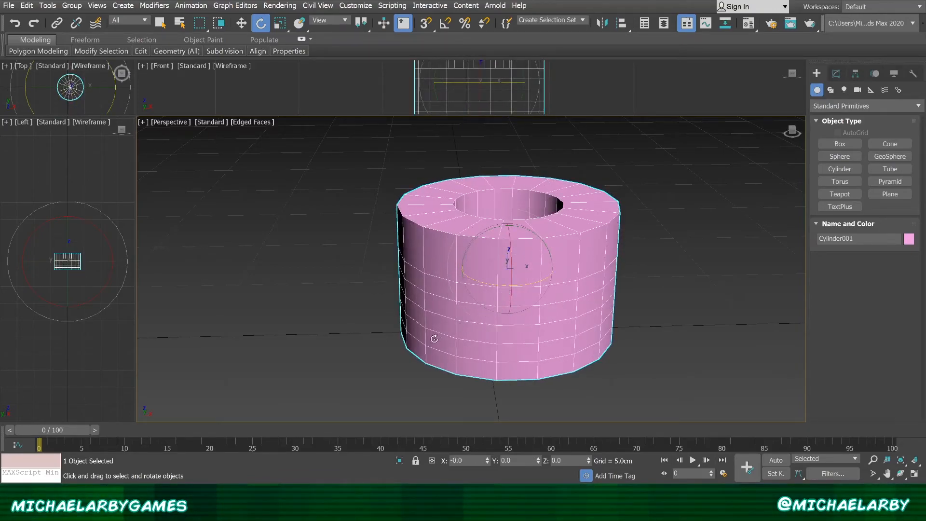
Turn on angle snapping and rotate the cylinder about its Z axis in snapped increments, including to 20 degrees.
{"action": "left_click", "coordinate": [450, 28]}
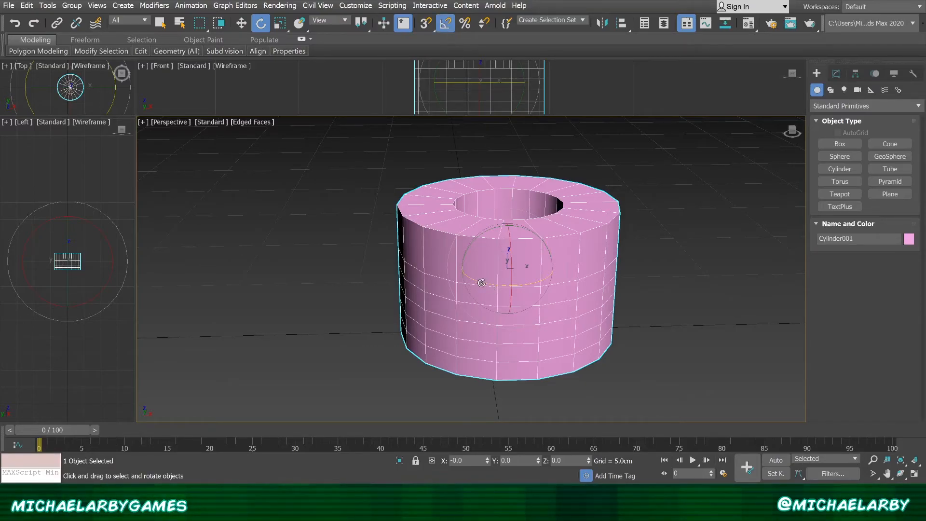
{"action": "middle_click_drag", "start_coordinate": [481, 285], "coordinate": [485, 288], "text": "alt"}
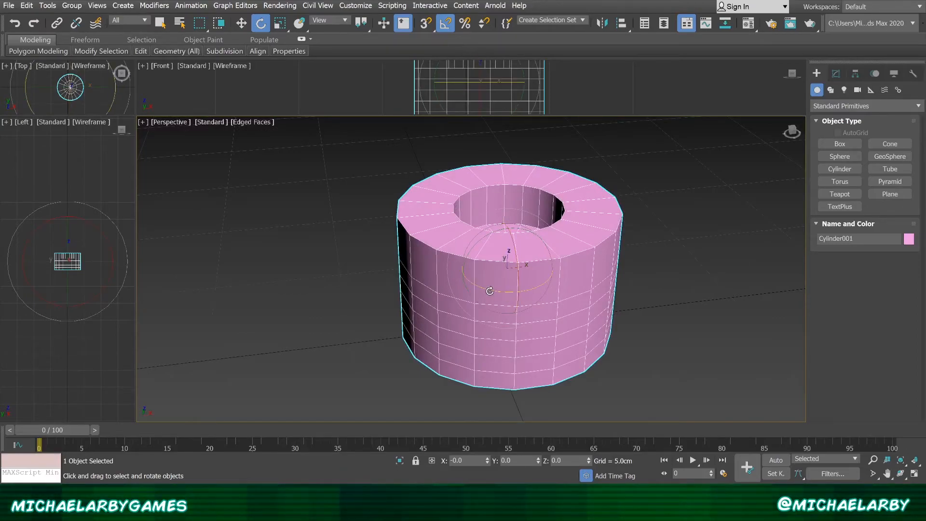
{"action": "mouse_move", "coordinate": [490, 290]}
{"action": "left_mouse_down"}
{"action": "mouse_move", "coordinate": [491, 300]}
{"action": "mouse_move", "coordinate": [520, 296]}
{"action": "mouse_move", "coordinate": [492, 302]}
{"action": "left_mouse_up"}
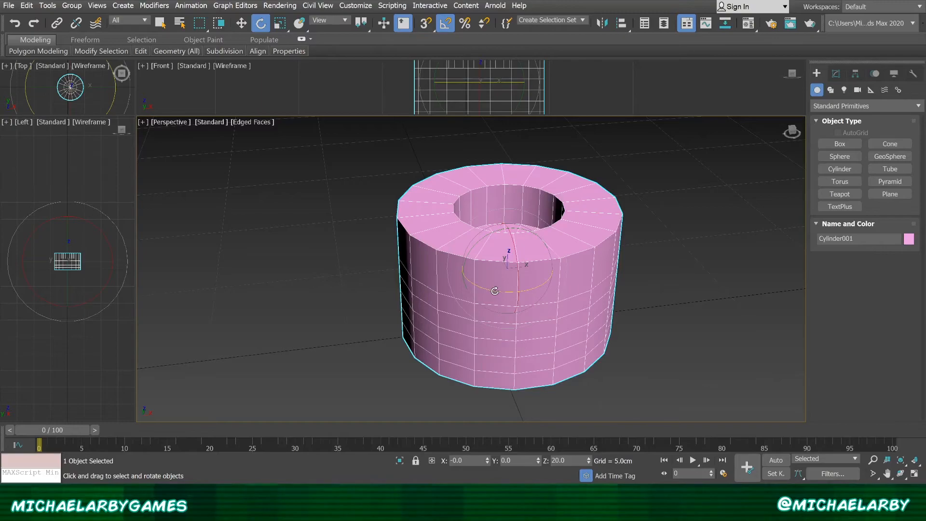
{"action": "left_click", "coordinate": [637, 314]}
{"action": "left_click", "coordinate": [485, 276]}
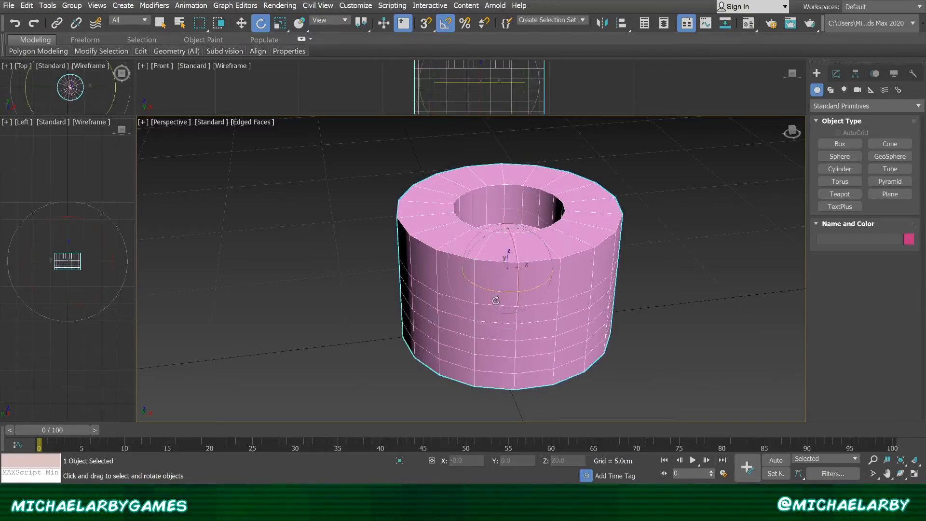
{"action": "left_click_drag", "start_coordinate": [494, 291], "coordinate": [497, 310]}
{"action": "left_click", "coordinate": [675, 281]}
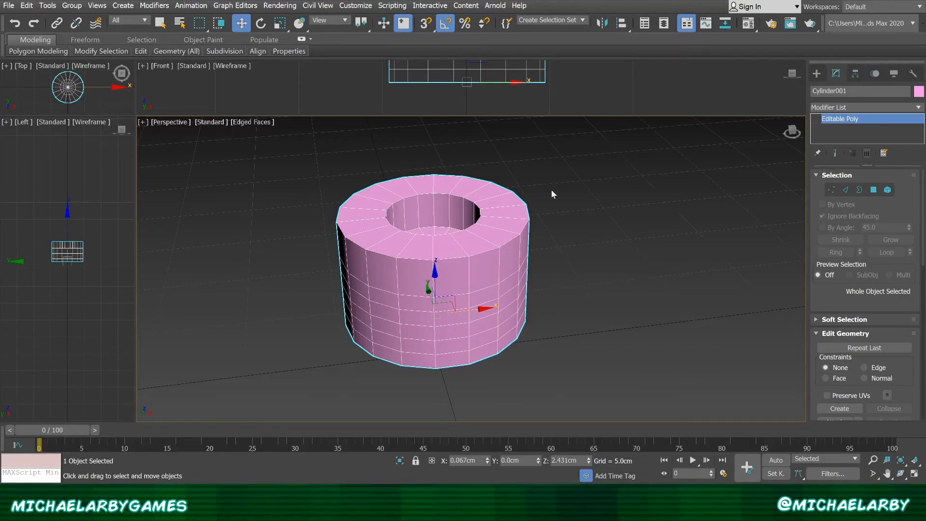
Enter the cylinder's vertex sub-object level and return to the whole-object level.
{"action": "mouse_move", "coordinate": [448, 306]}
{"action": "middle_mouse_down", "text": "alt"}
{"action": "mouse_move", "coordinate": [438, 301]}
{"action": "mouse_move", "coordinate": [459, 300]}
{"action": "middle_mouse_up", "text": "alt"}
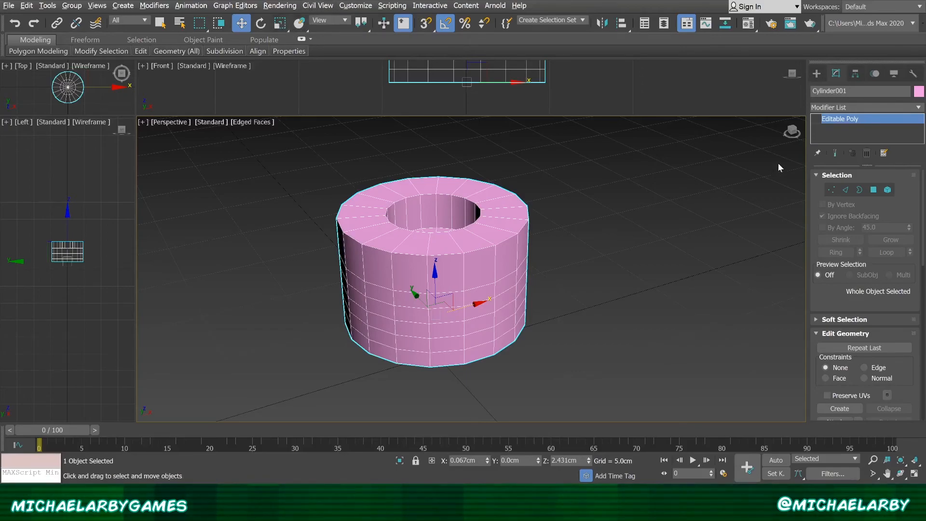
{"action": "left_click", "coordinate": [831, 189]}
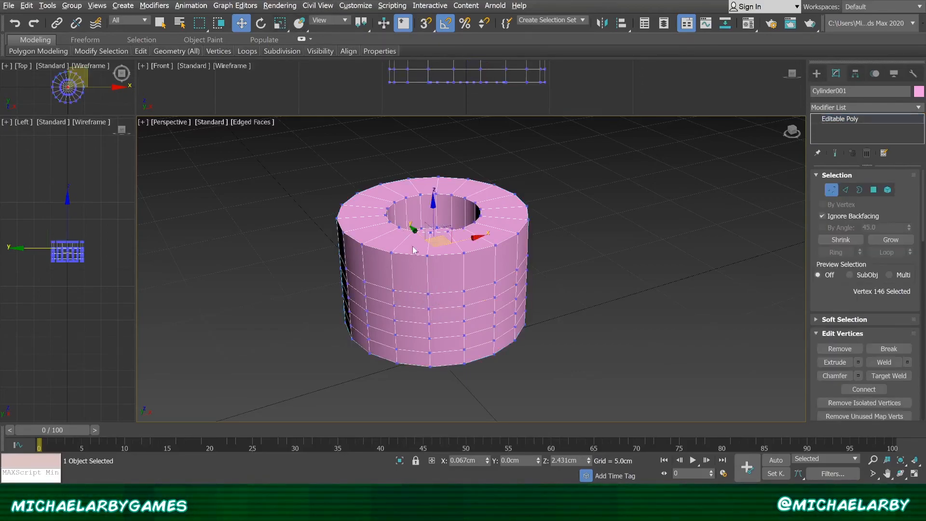
{"action": "left_click", "coordinate": [830, 190]}
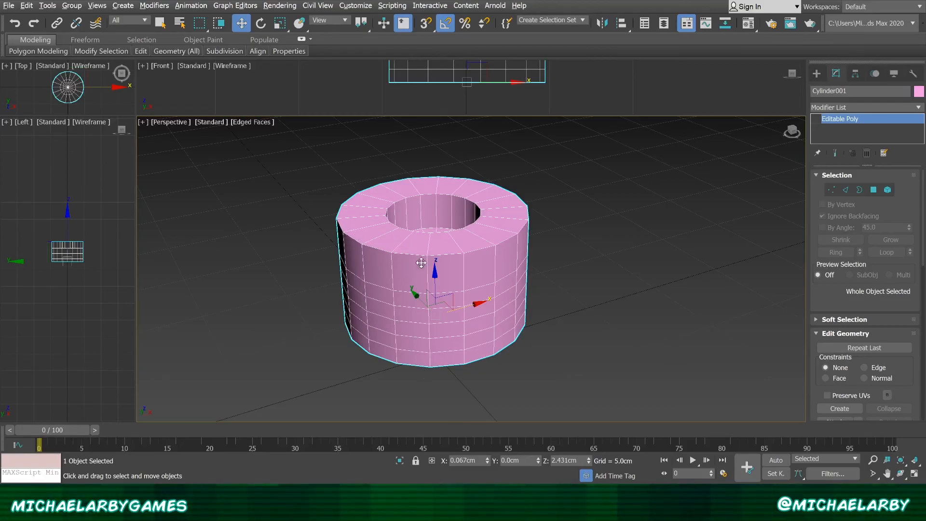
Reset the cylinder's transform and scale in the Adjust Transform settings of its hierarchy options.
{"action": "left_click", "coordinate": [855, 75]}
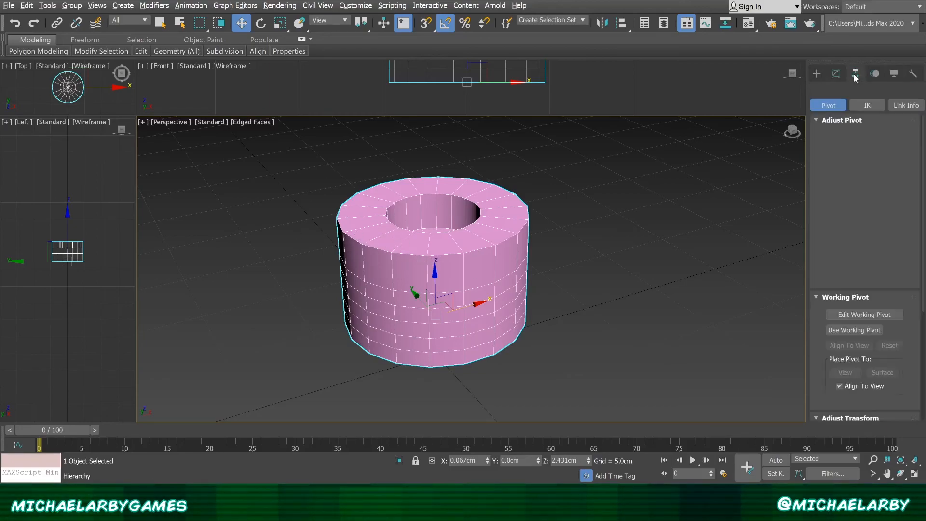
{"action": "scroll", "coordinate": [847, 182], "scroll_direction": "down", "scroll_amount": 5}
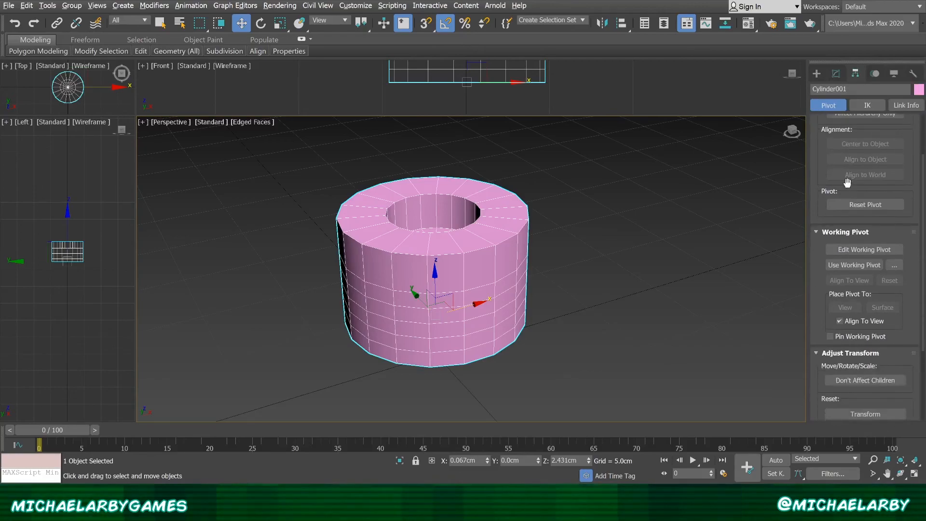
{"action": "scroll", "coordinate": [847, 182], "scroll_direction": "down", "scroll_amount": 2}
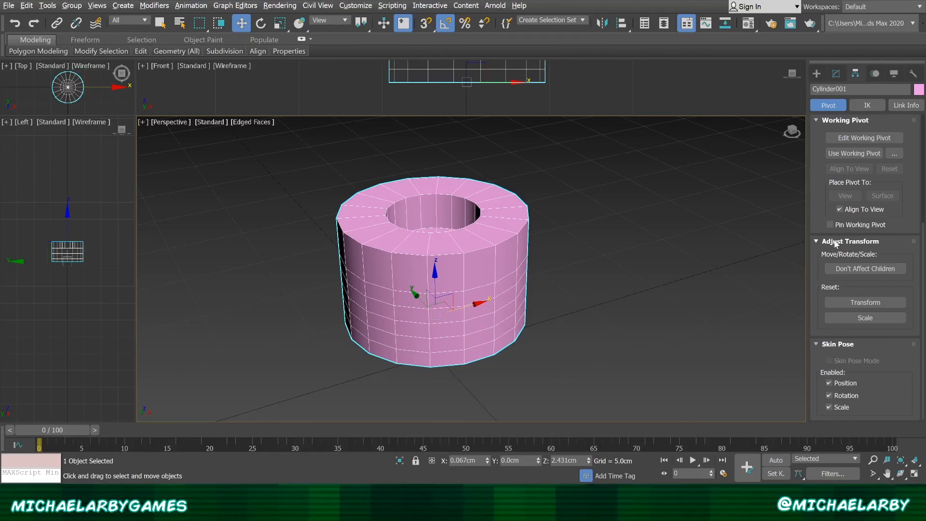
{"action": "left_click", "coordinate": [853, 305]}
{"action": "left_click", "coordinate": [857, 319]}
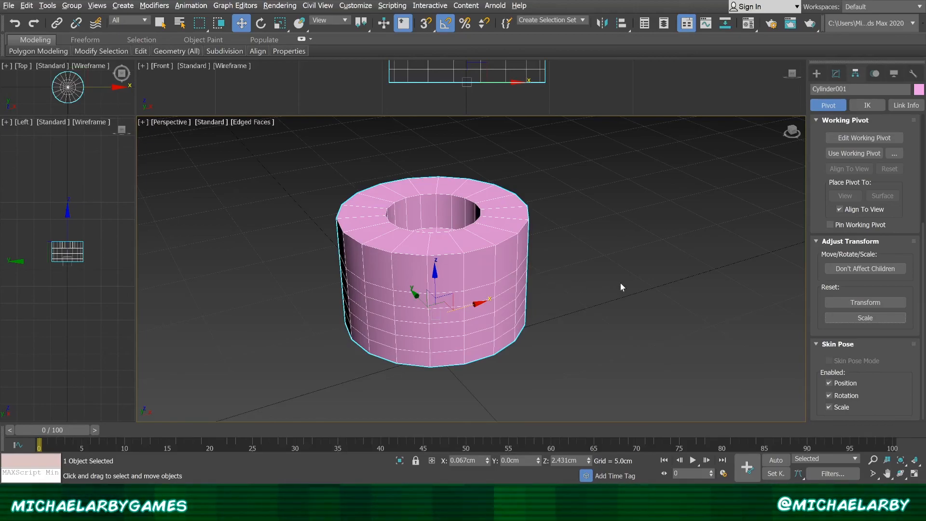
Apply the Reset XForm utility to the selected cylinder and close the utility.
{"action": "left_click", "coordinate": [914, 75]}
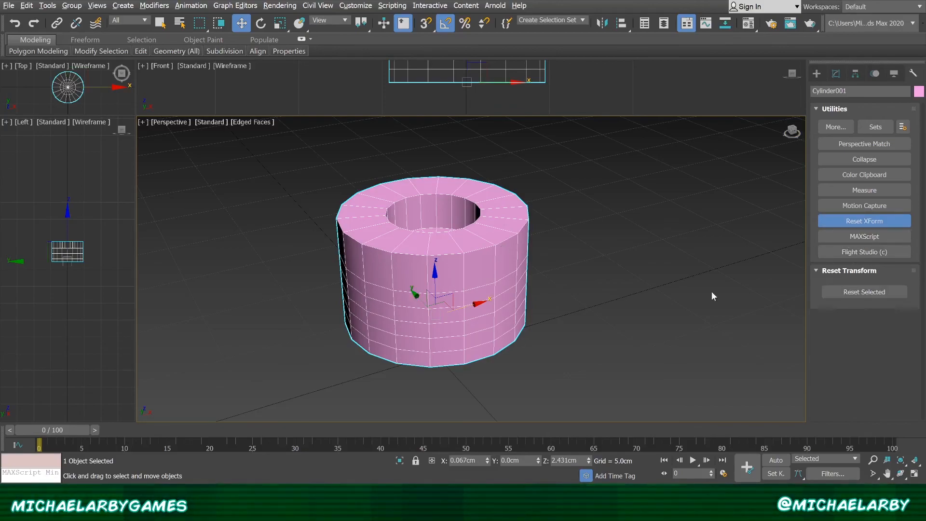
{"action": "left_click", "coordinate": [874, 293]}
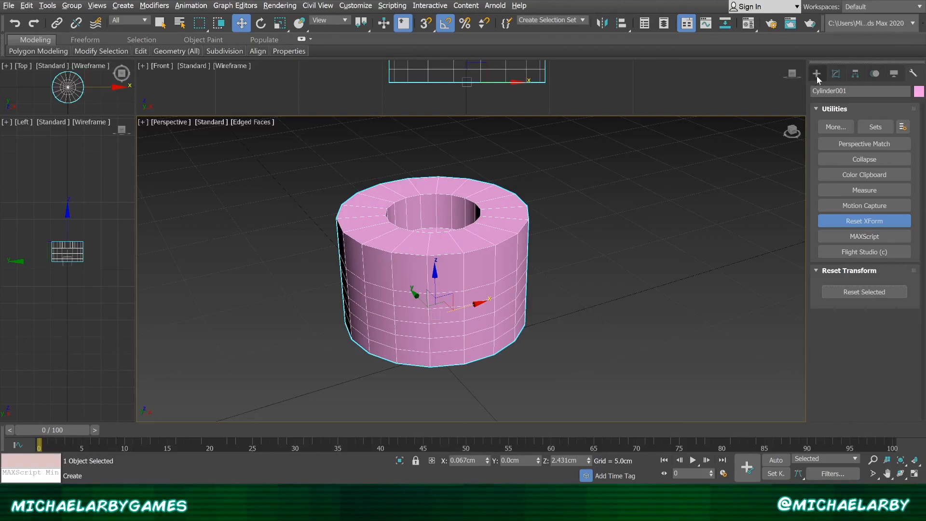
{"action": "left_click", "coordinate": [852, 220]}
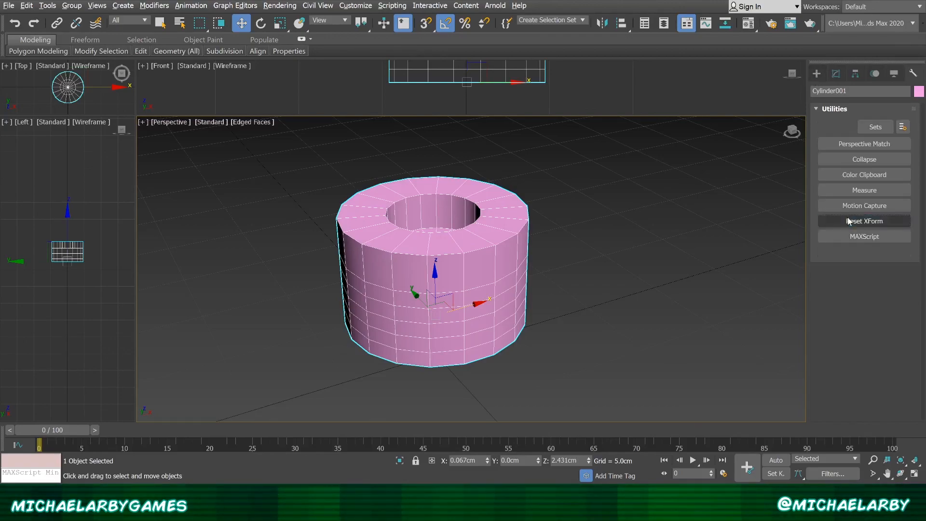
Return to the standard primitive creation tools, clear the selection and reselect the cylinder.
{"action": "left_click", "coordinate": [817, 75]}
{"action": "left_click", "coordinate": [584, 275]}
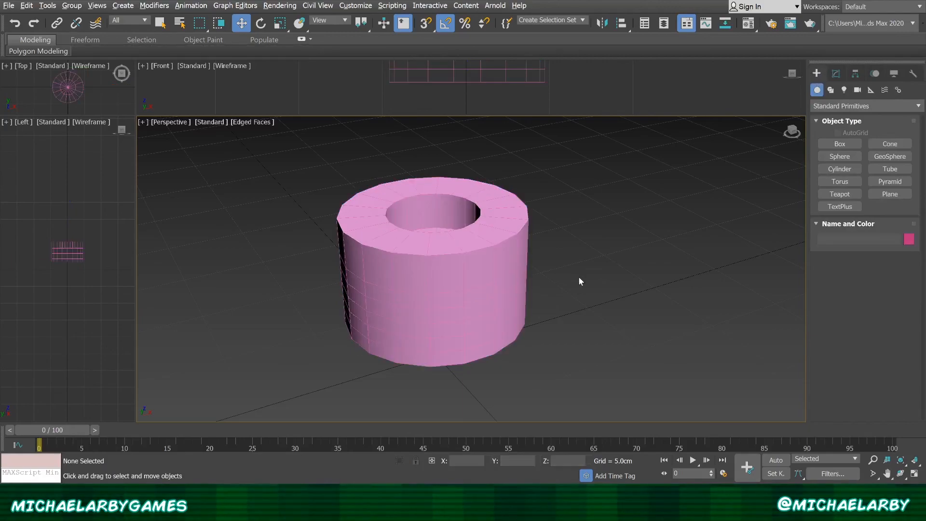
{"action": "left_click", "coordinate": [490, 273]}
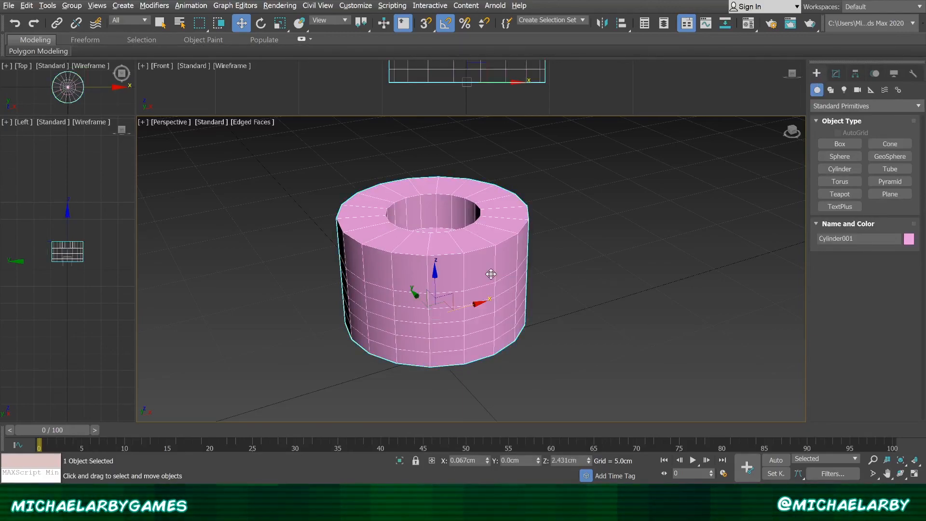